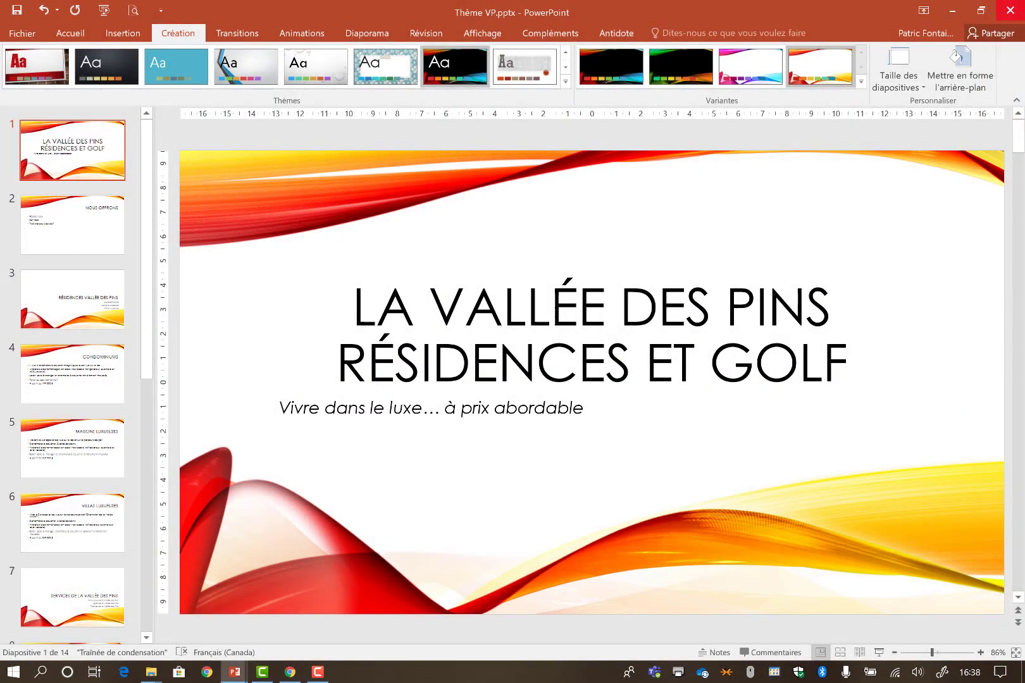
Close Thème VP.pptx without saving its changes and open Mariages Bertrand.pptx from the Partie 2 folder
{"action": "left_click", "coordinate": [1009, 14]}
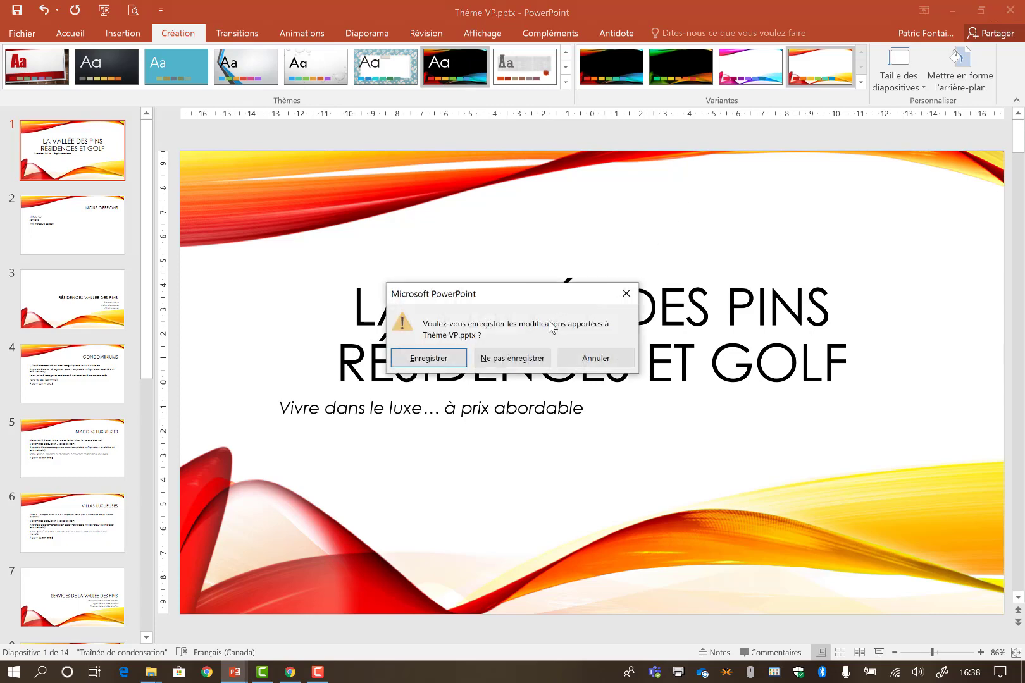
{"action": "left_click", "coordinate": [514, 366]}
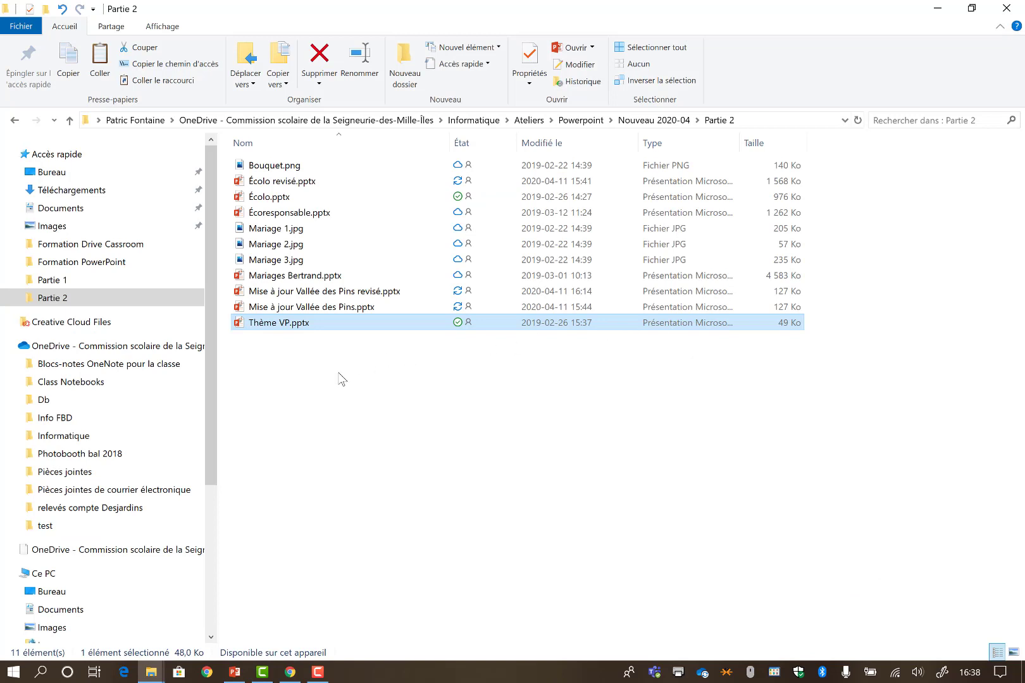
{"action": "left_click", "coordinate": [329, 278]}
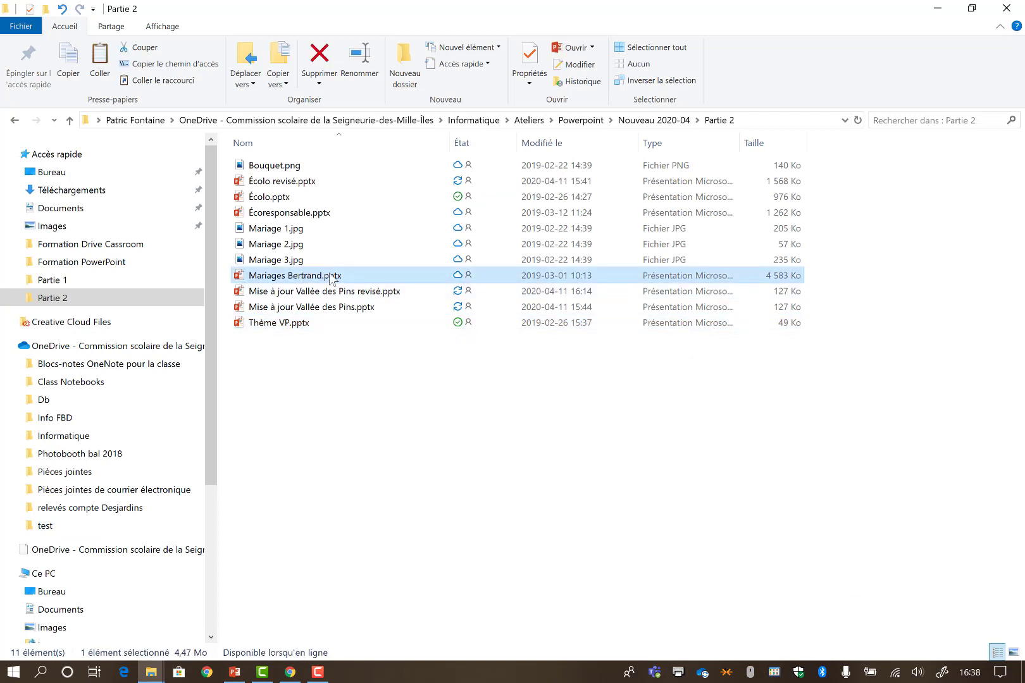
{"action": "double_click", "coordinate": [376, 279]}
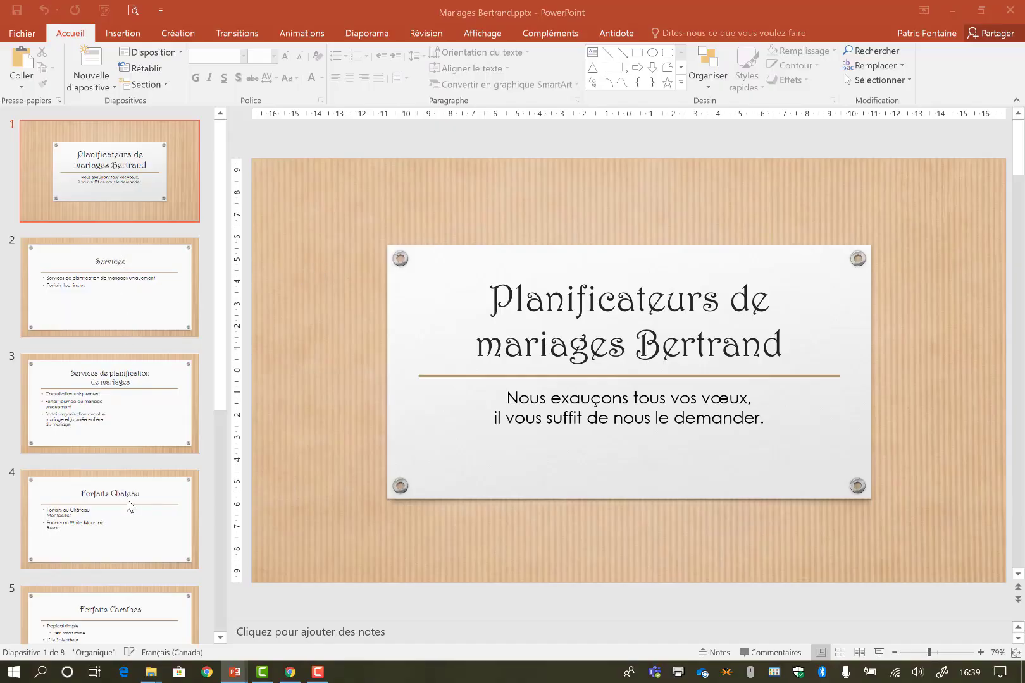
Show slide 5, Forfaits Caraïbes, for editing
{"action": "scroll", "coordinate": [128, 496], "scroll_direction": "down", "scroll_amount": 1}
{"action": "scroll", "coordinate": [98, 516], "scroll_direction": "down", "scroll_amount": 1}
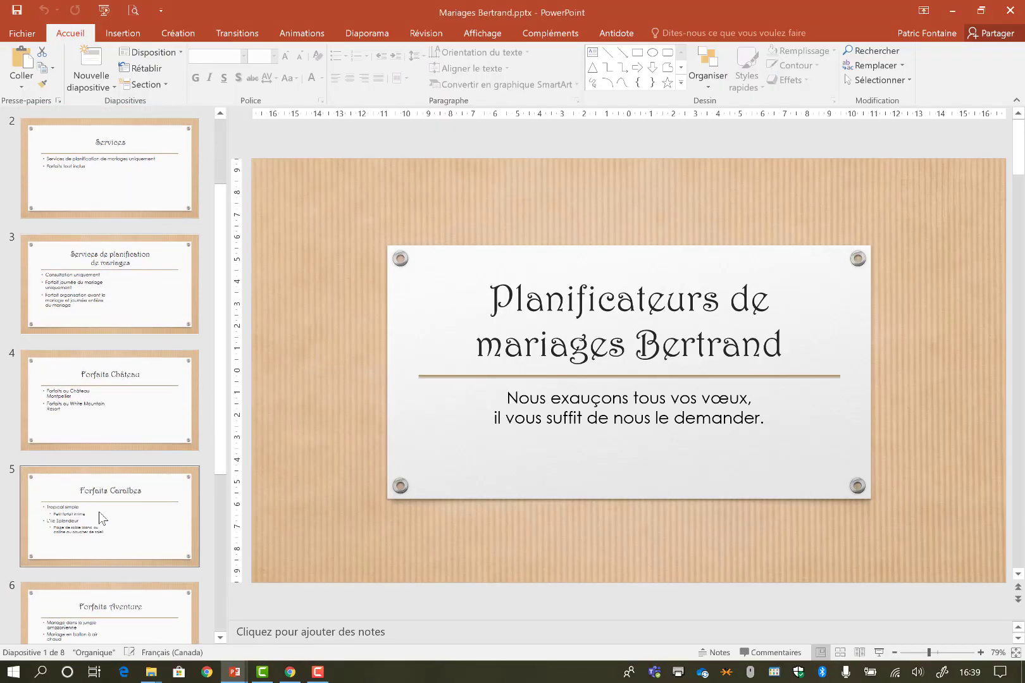
{"action": "left_click", "coordinate": [99, 518]}
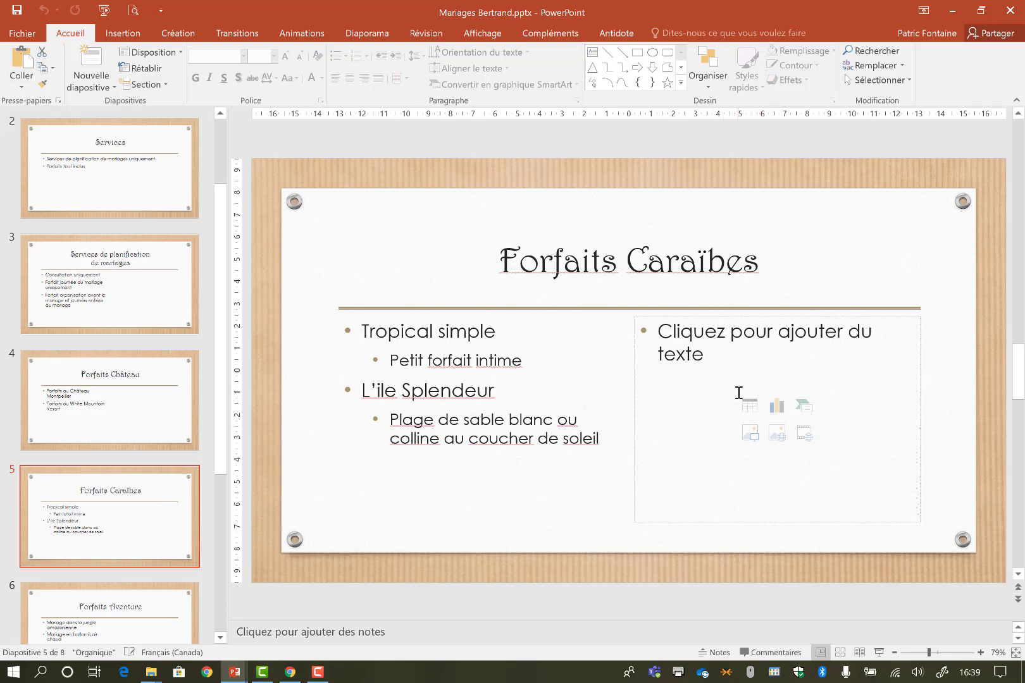
Switch to Chrome and go to the image site pixabay.com
{"action": "left_click", "coordinate": [289, 671]}
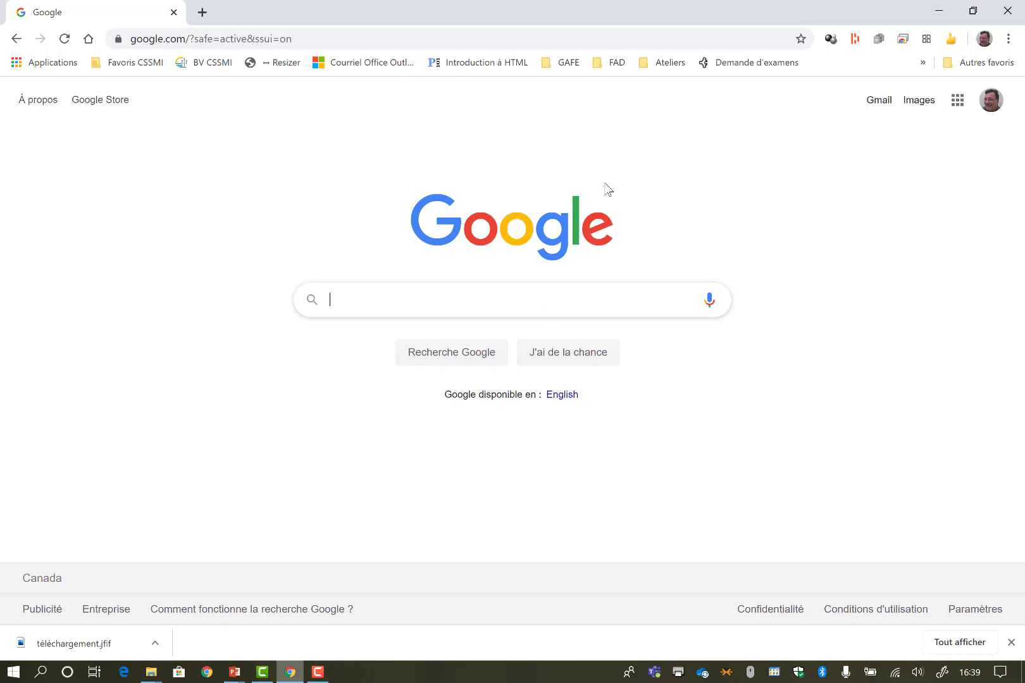
{"action": "left_click", "coordinate": [328, 38]}
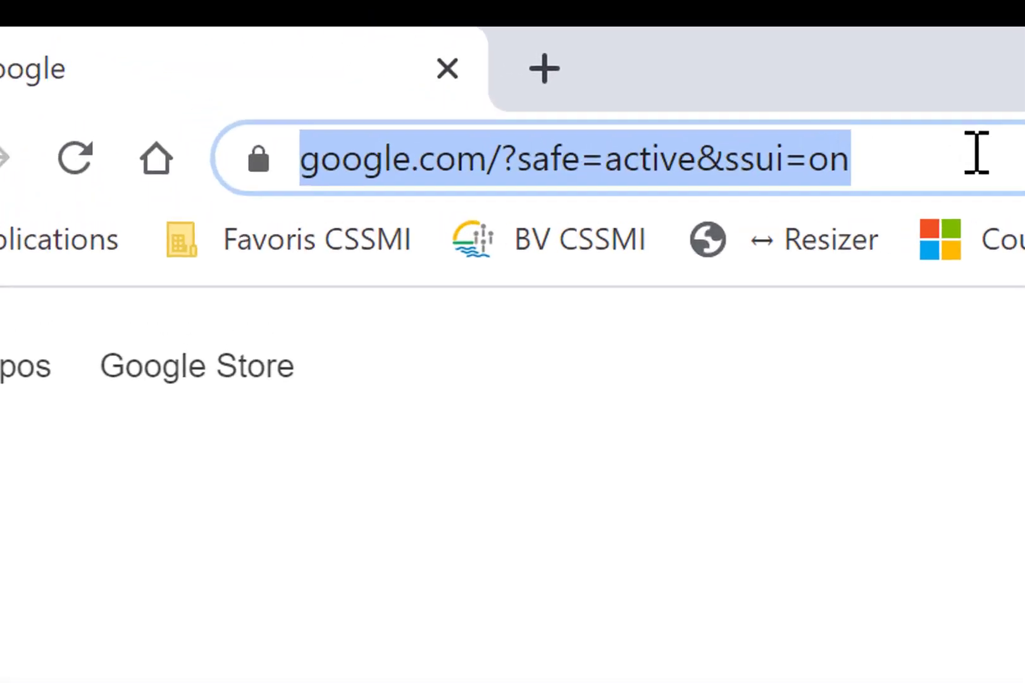
{"action": "type", "text": "pixa"}
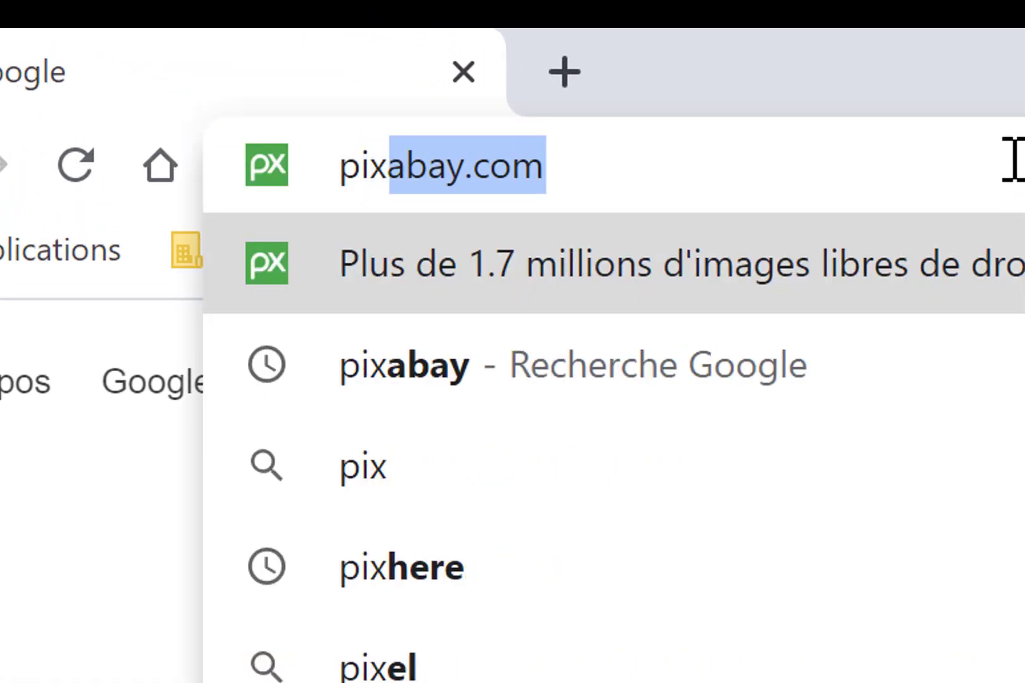
{"action": "type", "text": "bay.com"}
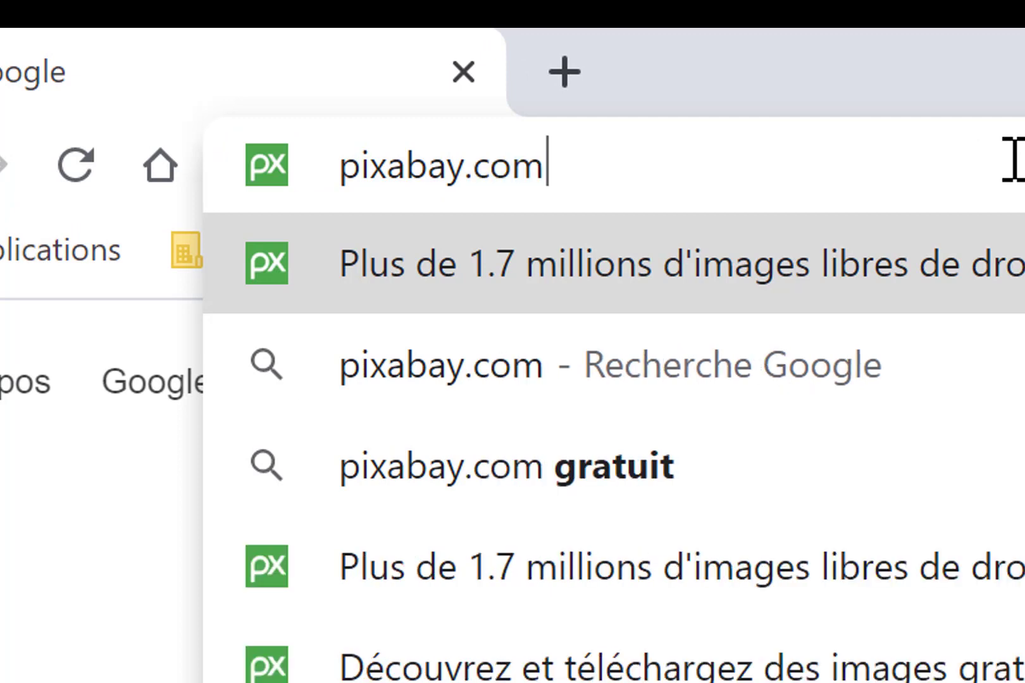
{"action": "key", "text": "Return"}
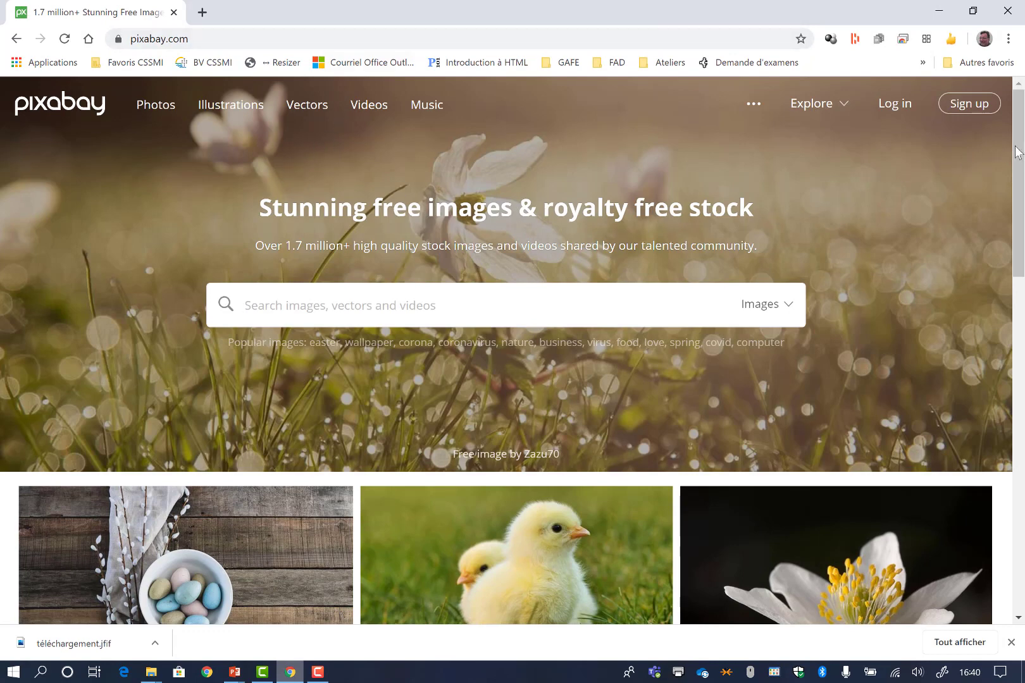
Change the Pixabay site language to Français
{"action": "left_click_drag", "start_coordinate": [1020, 149], "coordinate": [1021, 519]}
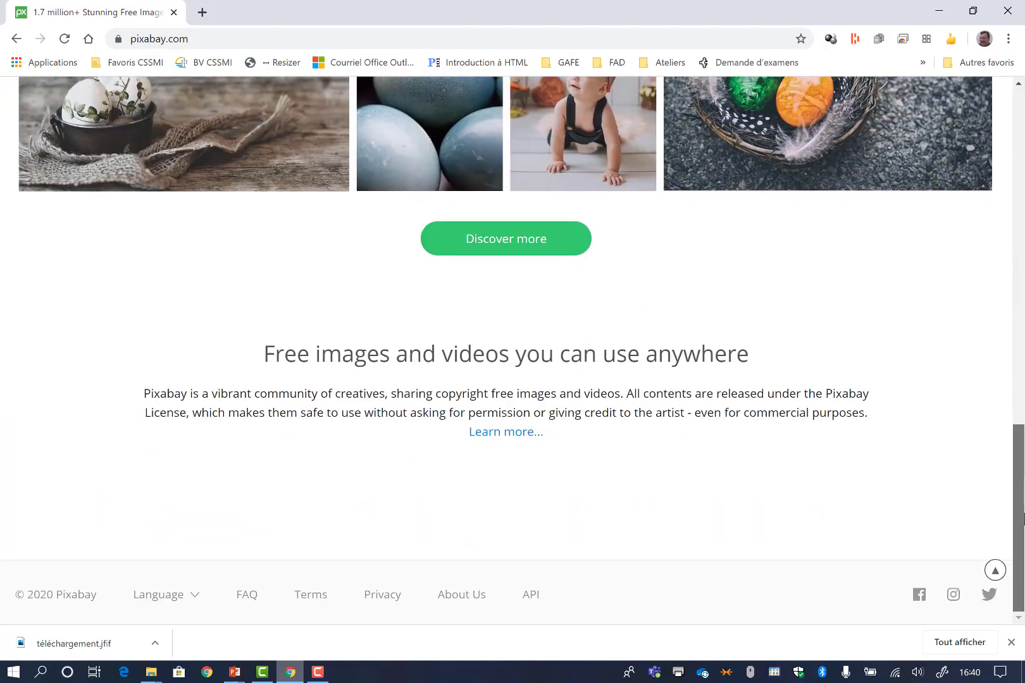
{"action": "left_click", "coordinate": [189, 598]}
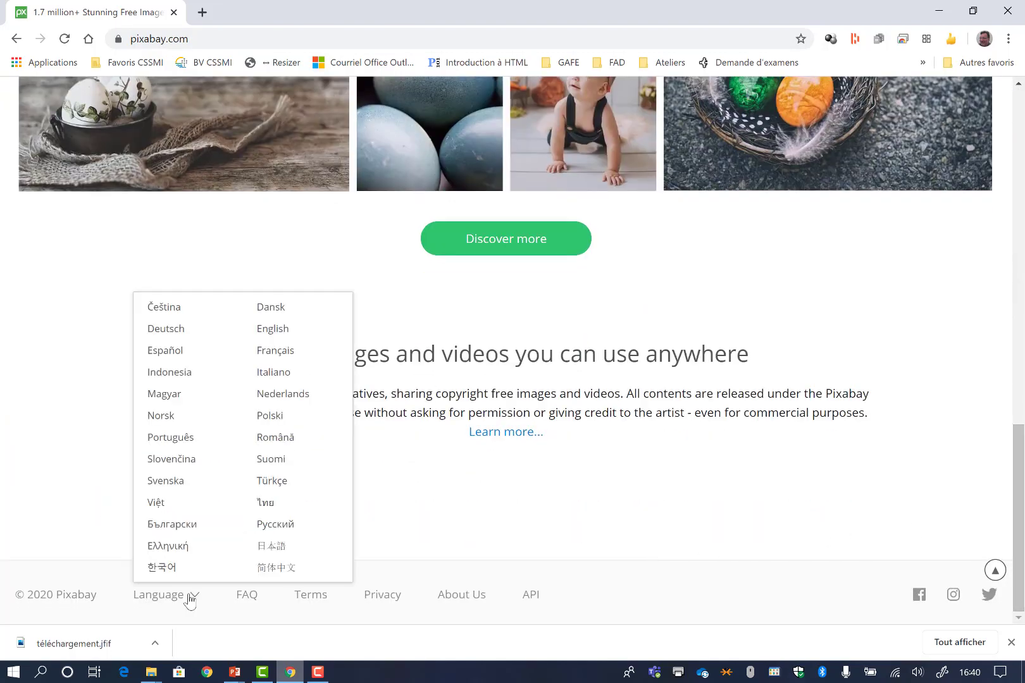
{"action": "left_click", "coordinate": [273, 354]}
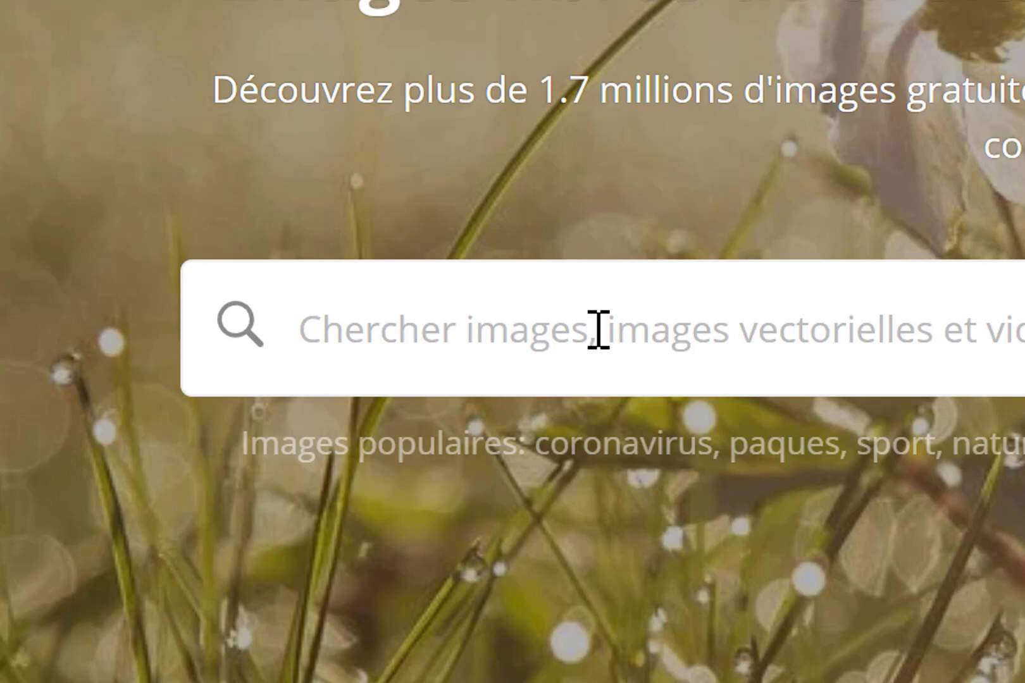
Search Pixabay for "caraibes" images
{"action": "type", "text": "ca"}
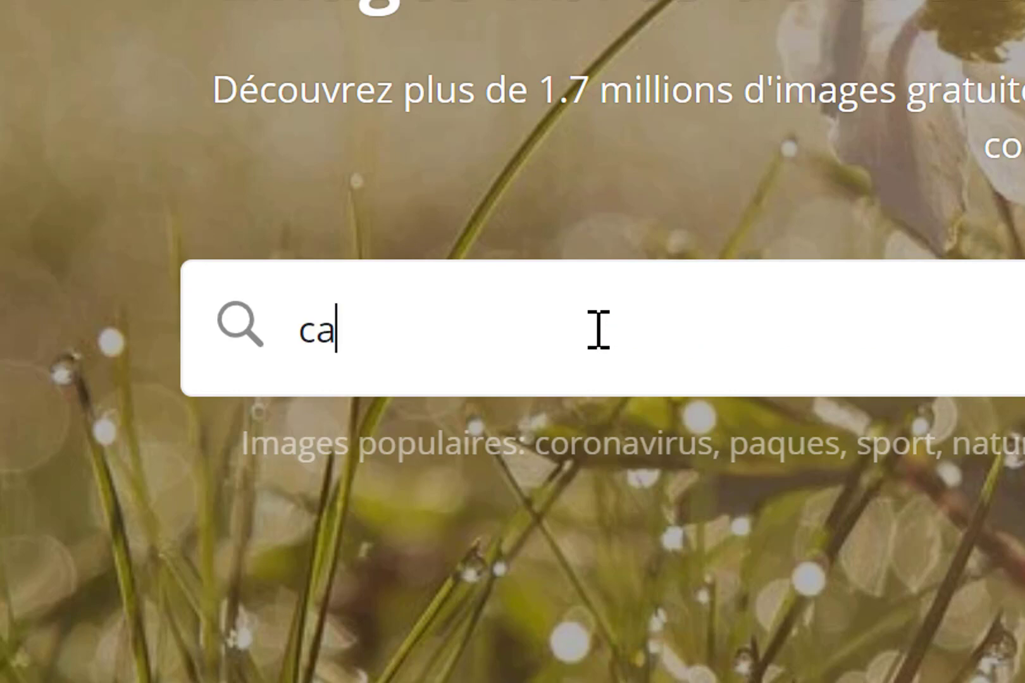
{"action": "type", "text": "raibes"}
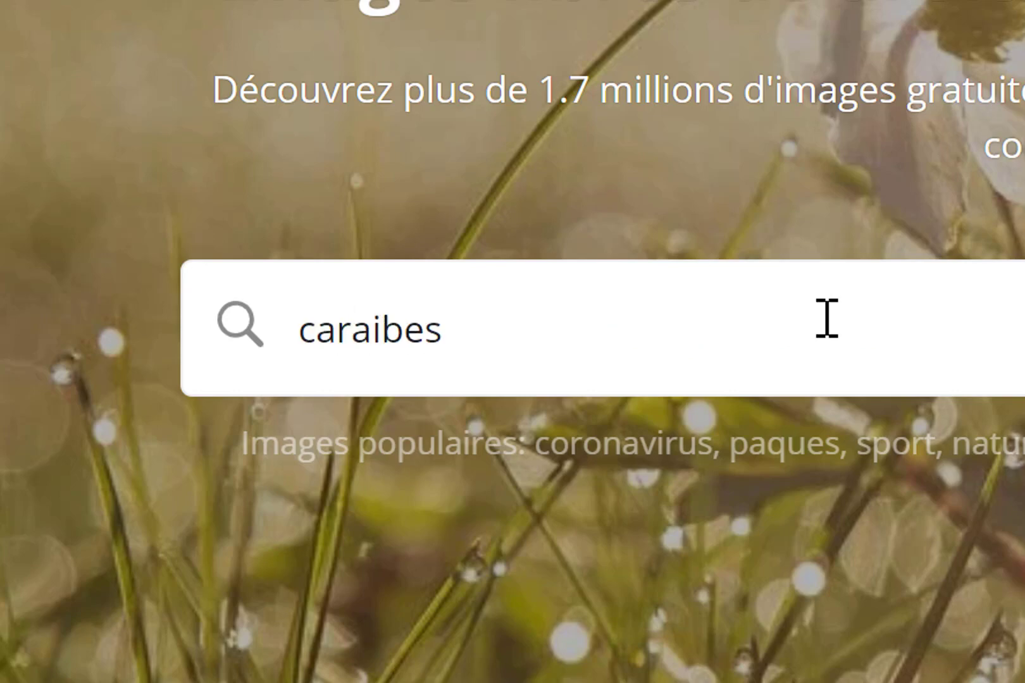
{"action": "key", "text": "Return"}
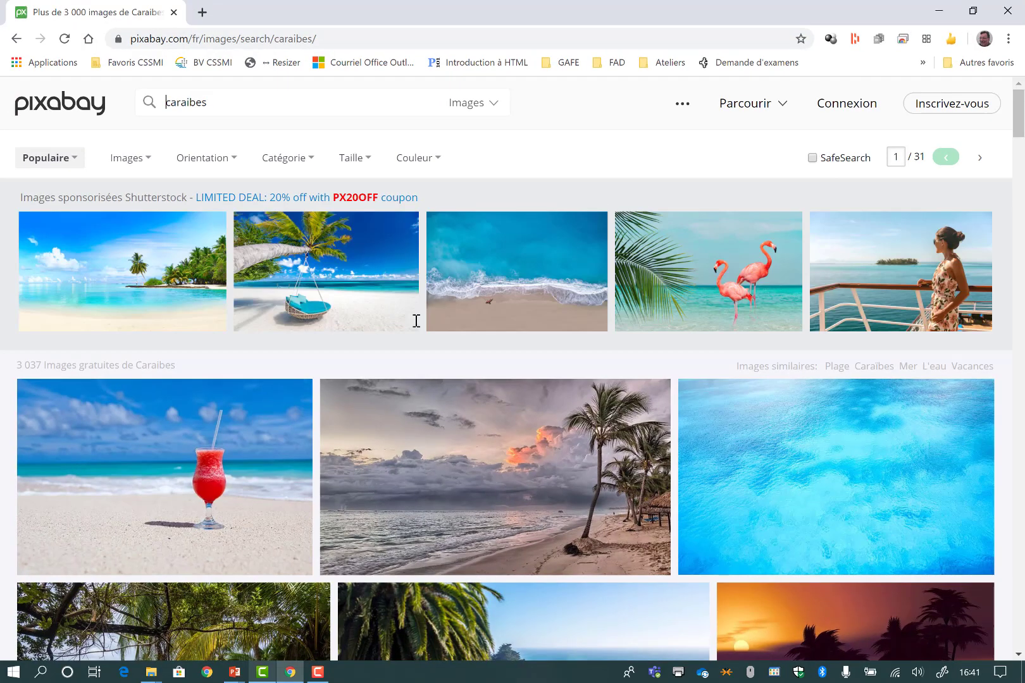
Open the free beach photo with the white hat, sandals and seashell from the search results
{"action": "left_click", "coordinate": [238, 676]}
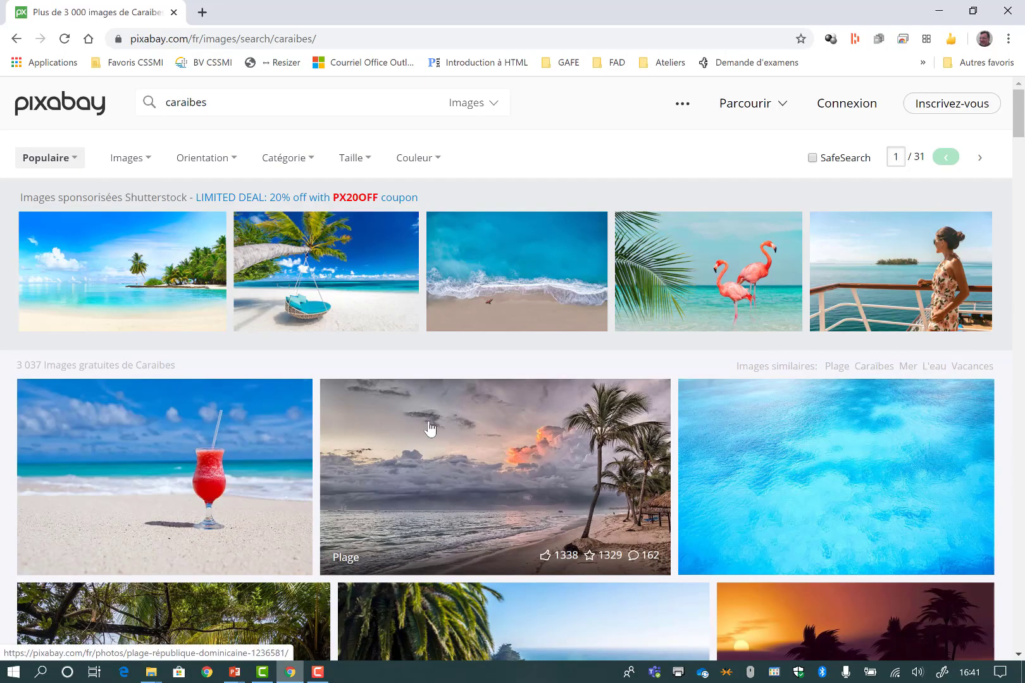
{"action": "scroll", "coordinate": [541, 441], "scroll_direction": "down", "scroll_amount": 1}
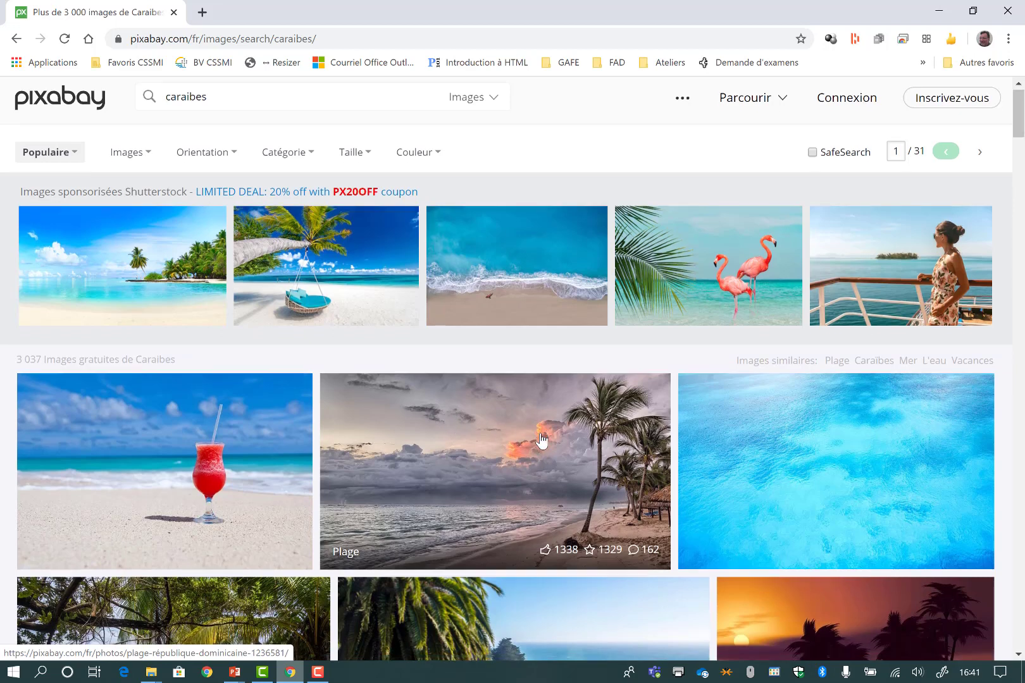
{"action": "key", "text": "super+shift+s"}
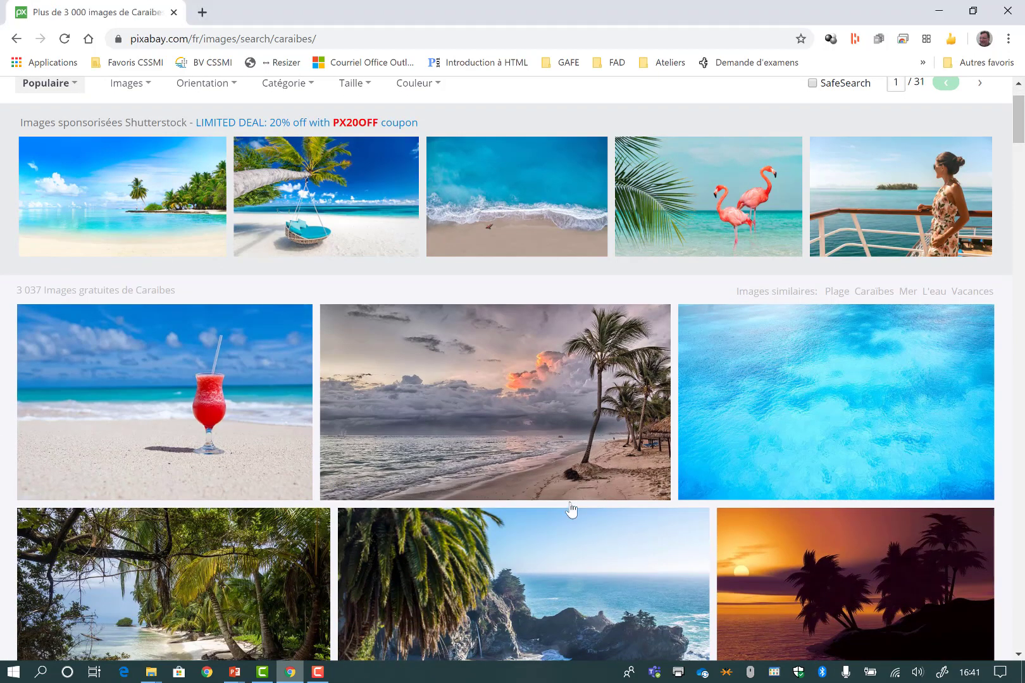
{"action": "scroll", "coordinate": [572, 514], "scroll_direction": "down", "scroll_amount": 3}
{"action": "scroll", "coordinate": [574, 496], "scroll_direction": "down", "scroll_amount": 2}
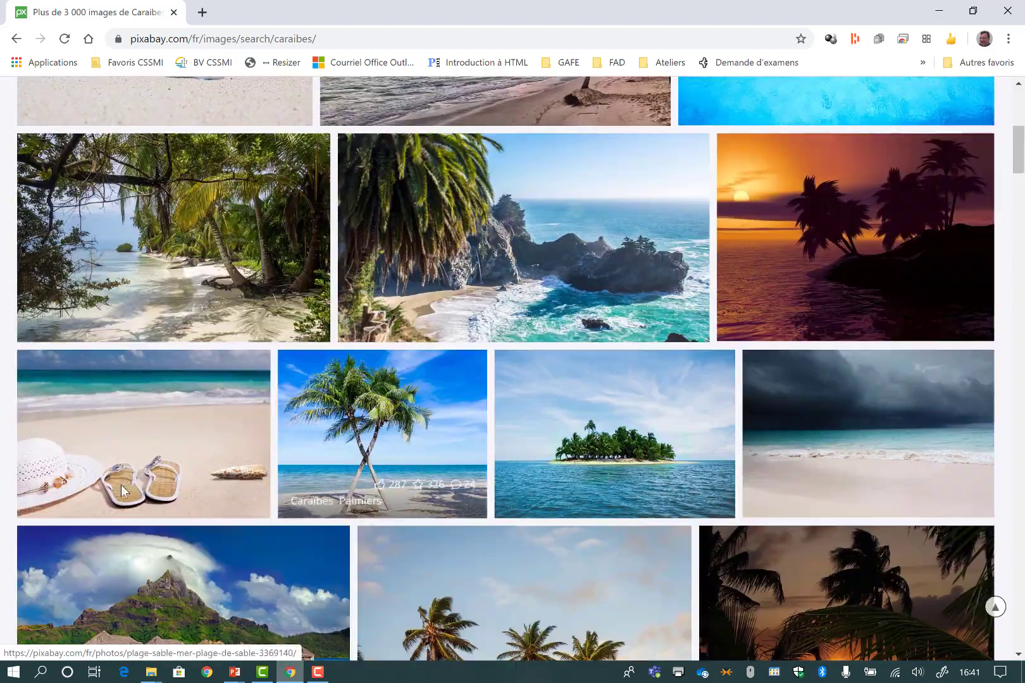
{"action": "left_click", "coordinate": [139, 442]}
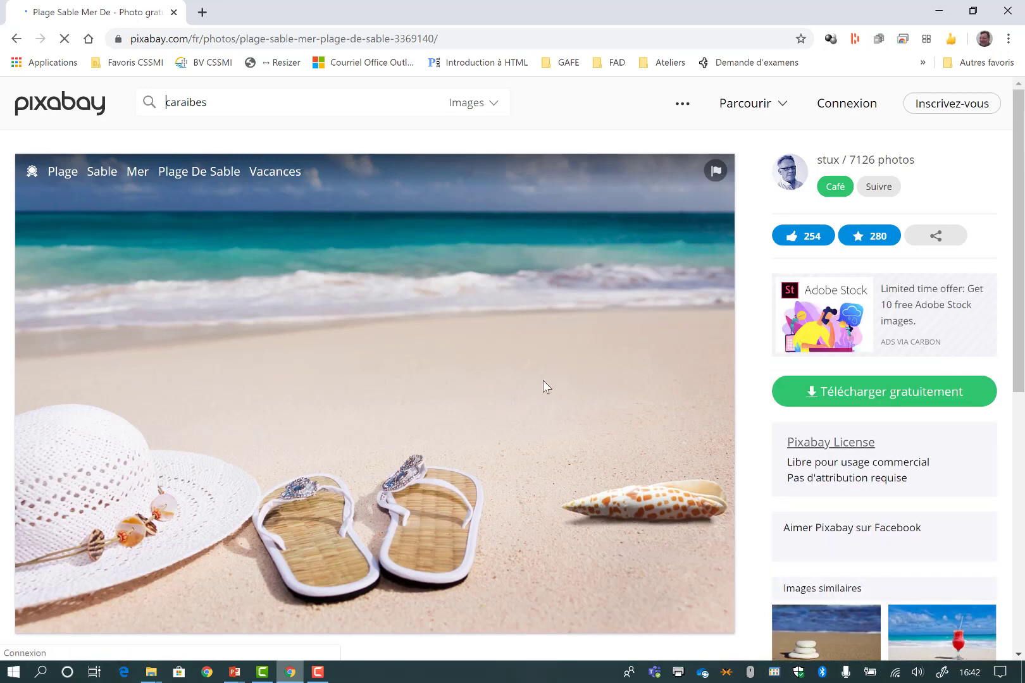
Download the beach photo as a 1920×1279 JPG, complete the robot check, and save it as beach-3369140_1920.jpg in the Partie 2 folder
{"action": "left_click", "coordinate": [854, 394]}
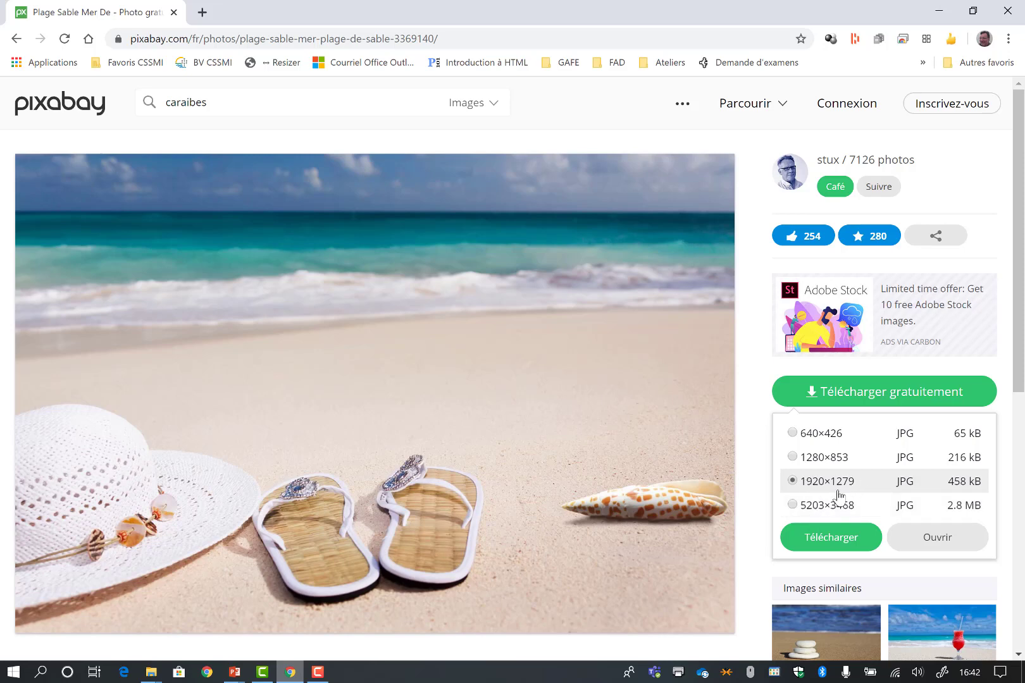
{"action": "left_click", "coordinate": [835, 539]}
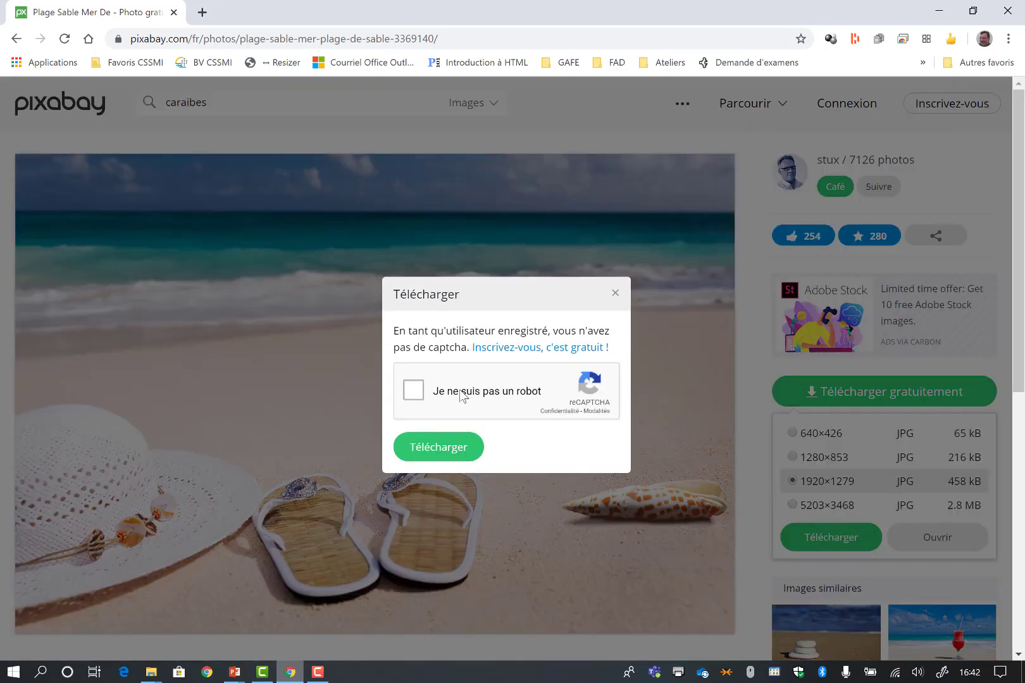
{"action": "left_click", "coordinate": [416, 392]}
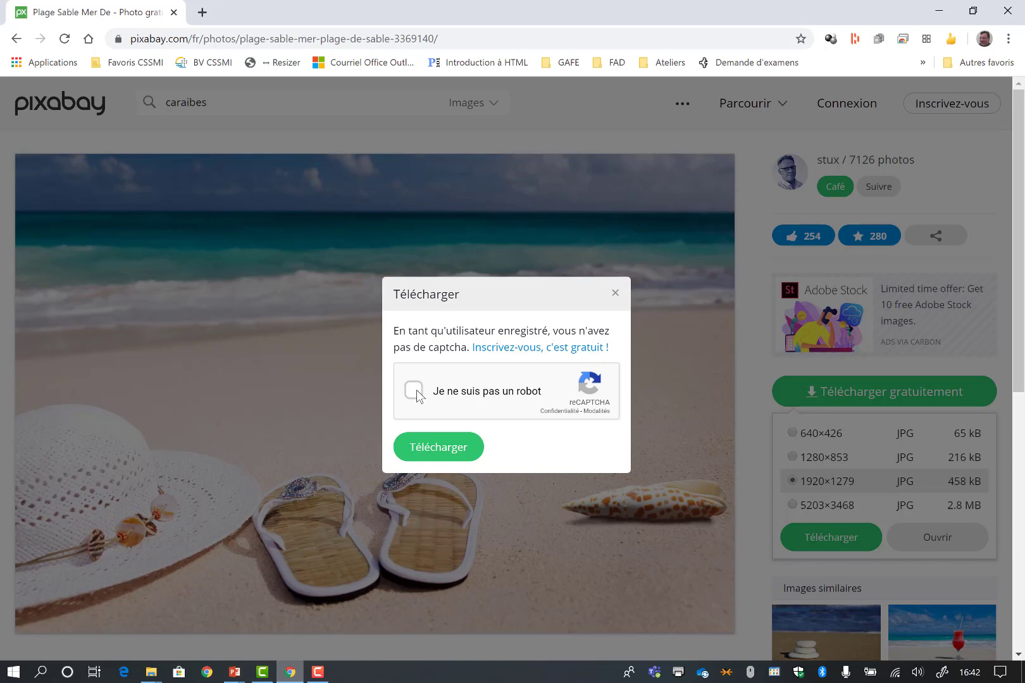
{"action": "left_click", "coordinate": [447, 450]}
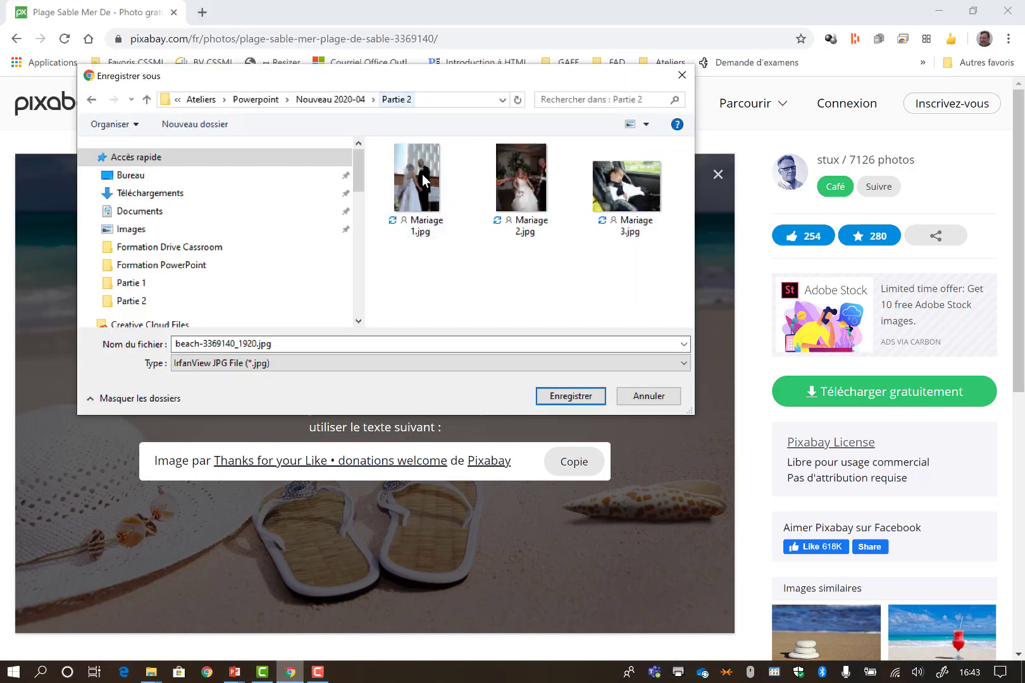
{"action": "left_click", "coordinate": [570, 396]}
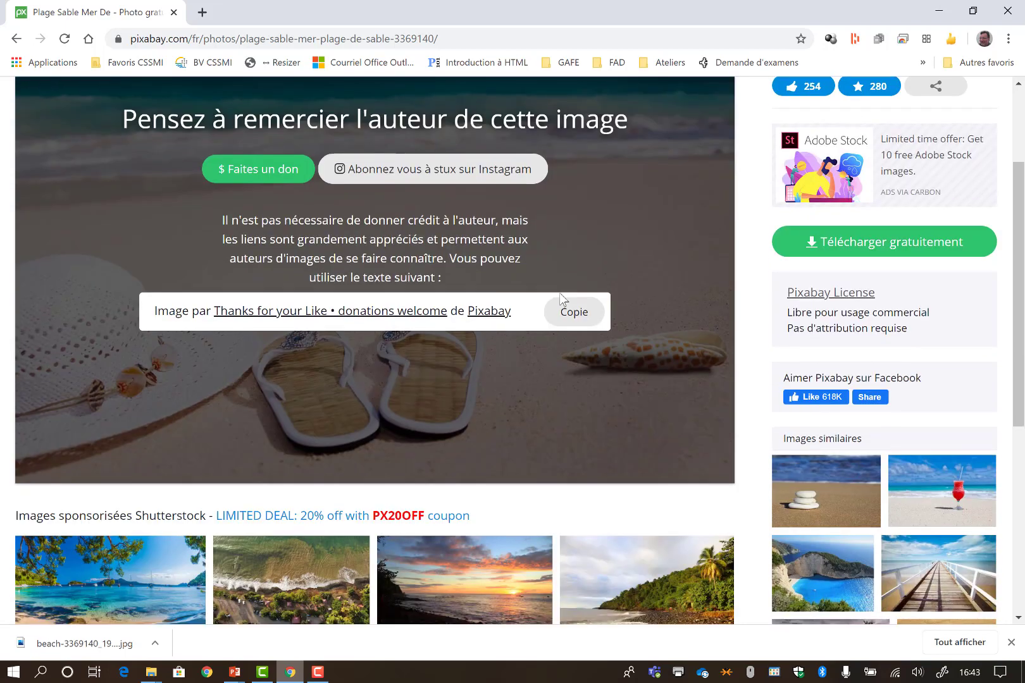
Look over the photo page's attribution note, sponsored Shutterstock images and similar images
{"action": "scroll", "coordinate": [559, 295], "scroll_direction": "down", "scroll_amount": 5}
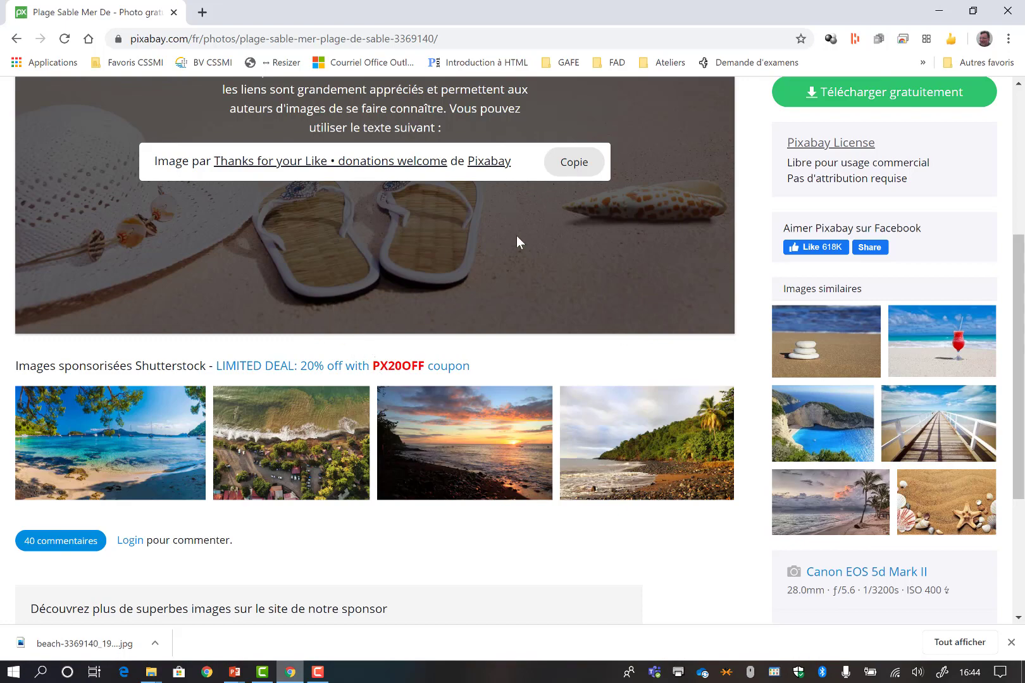
{"action": "scroll", "coordinate": [500, 256], "scroll_direction": "up", "scroll_amount": 3}
{"action": "scroll", "coordinate": [459, 272], "scroll_direction": "down", "scroll_amount": 3}
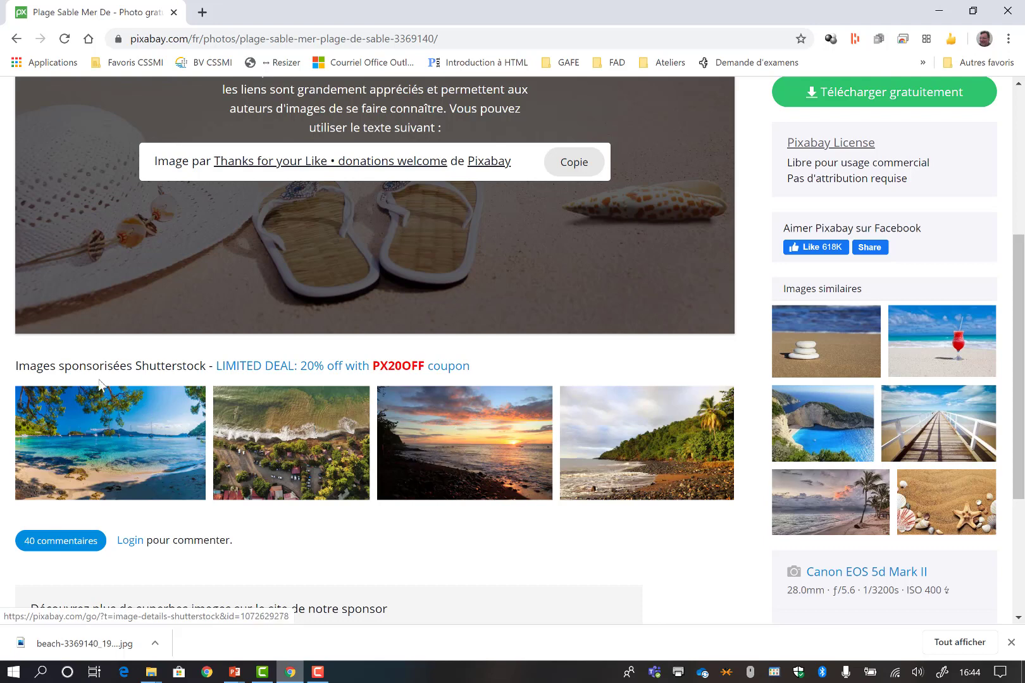
{"action": "scroll", "coordinate": [362, 481], "scroll_direction": "down", "scroll_amount": 2}
{"action": "scroll", "coordinate": [363, 481], "scroll_direction": "down", "scroll_amount": 1}
{"action": "scroll", "coordinate": [363, 478], "scroll_direction": "up", "scroll_amount": 6}
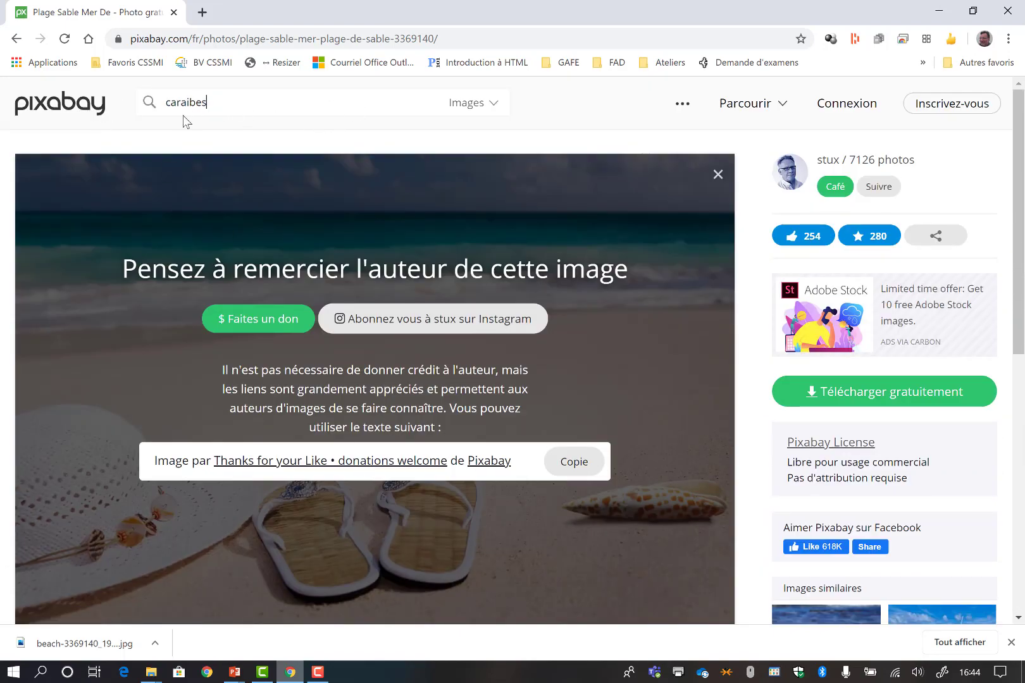
Search for "caraibes" again and look through the sponsored and free images in the results
{"action": "key", "text": "Return"}
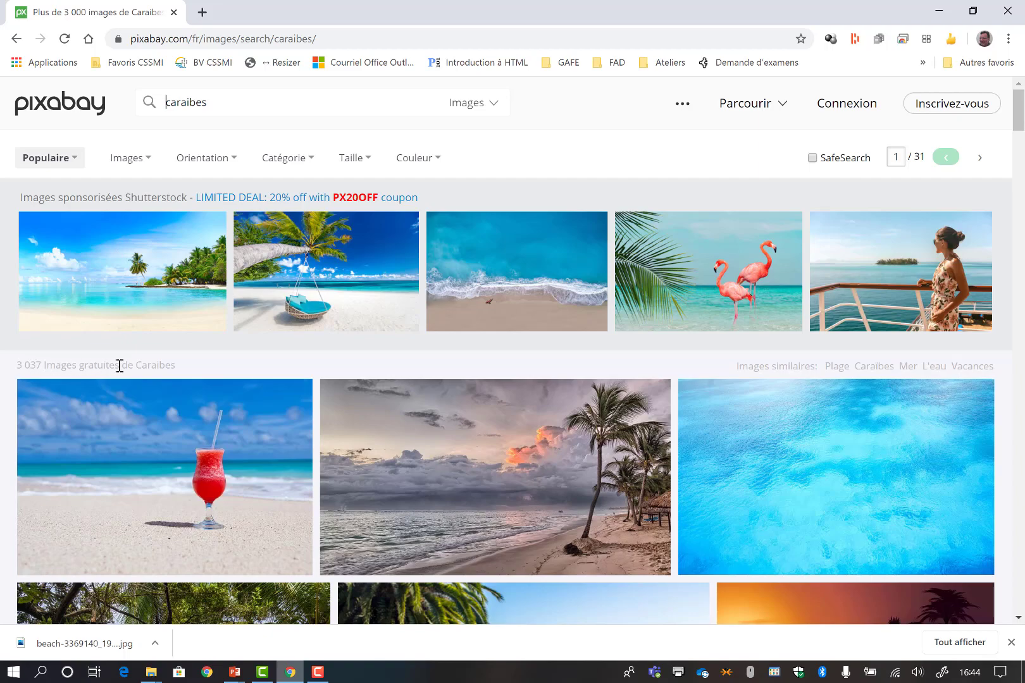
{"action": "scroll", "coordinate": [407, 419], "scroll_direction": "down", "scroll_amount": 5}
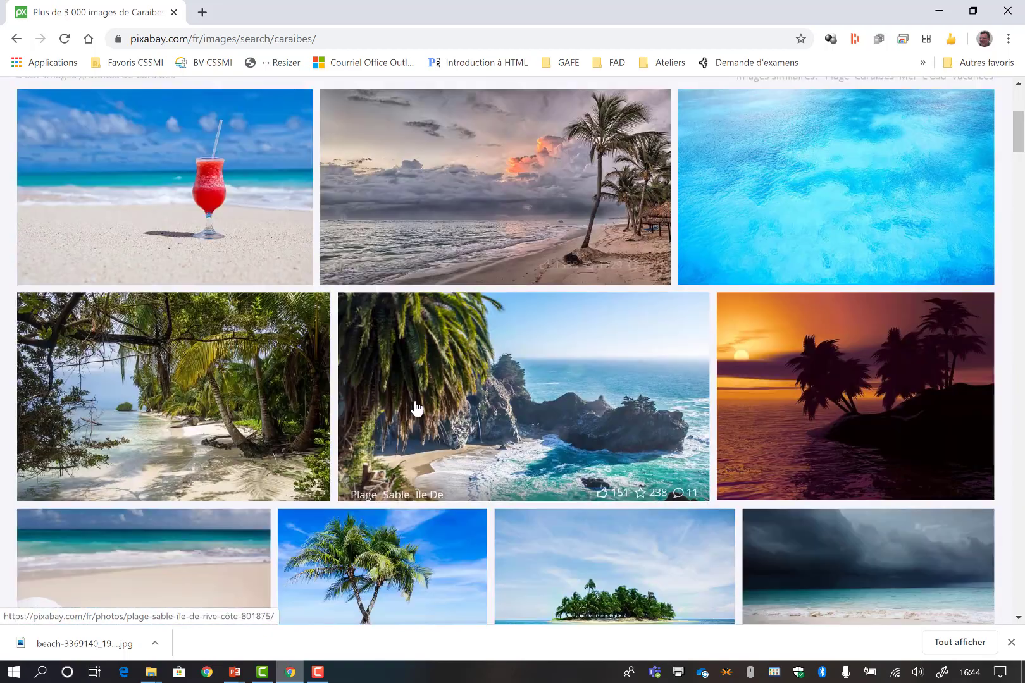
{"action": "scroll", "coordinate": [416, 408], "scroll_direction": "down", "scroll_amount": 2}
{"action": "scroll", "coordinate": [415, 411], "scroll_direction": "up", "scroll_amount": 7}
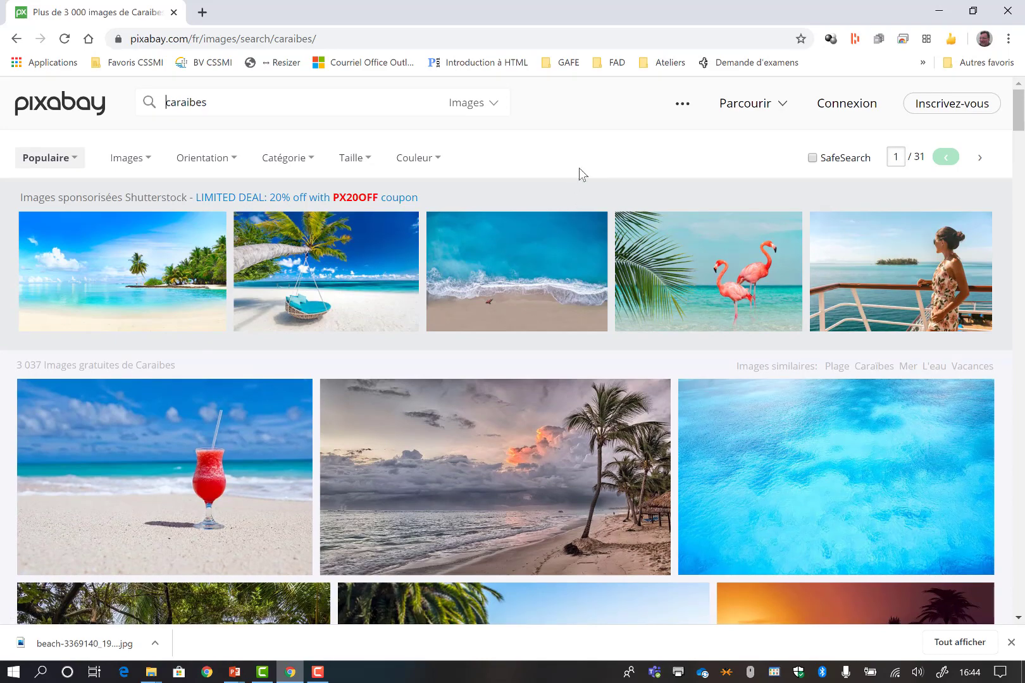
Switch back to the PowerPoint presentation and insert beach-3369140_1920.jpg from the Partie 2 folder into the Forfaits Caraïbes slide's empty content placeholder
{"action": "left_click", "coordinate": [944, 11]}
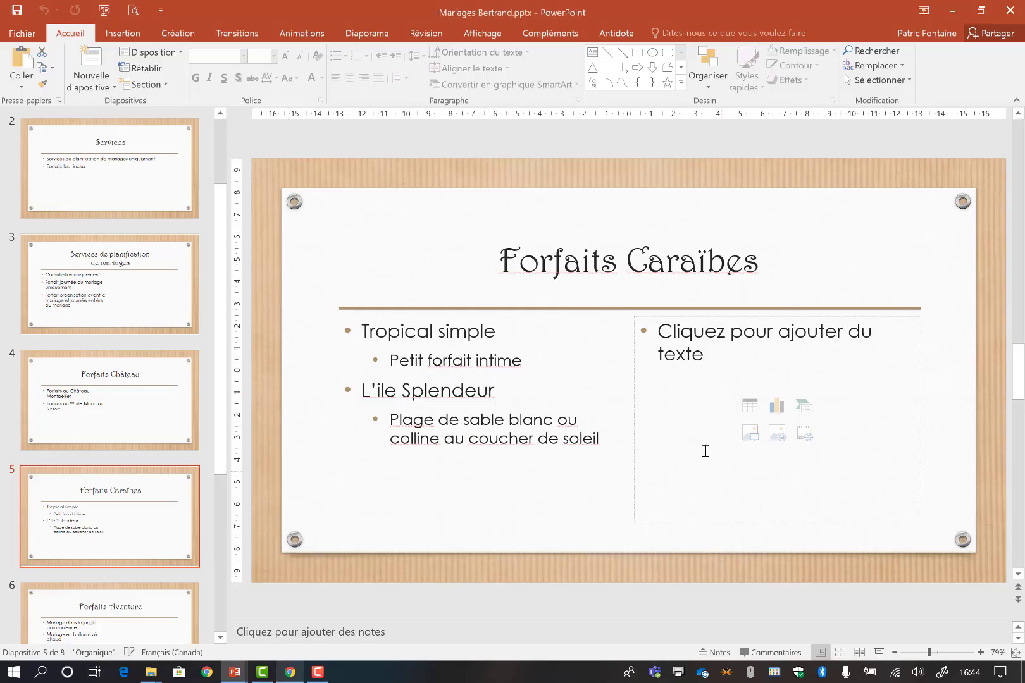
{"action": "left_click", "coordinate": [126, 34]}
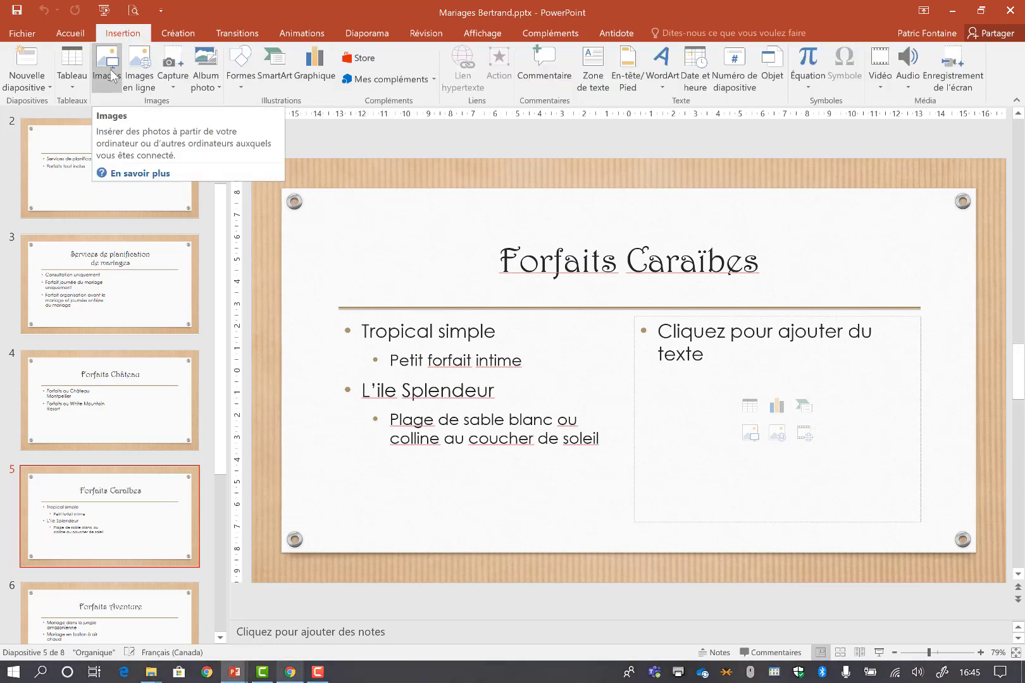
{"action": "left_click", "coordinate": [750, 434]}
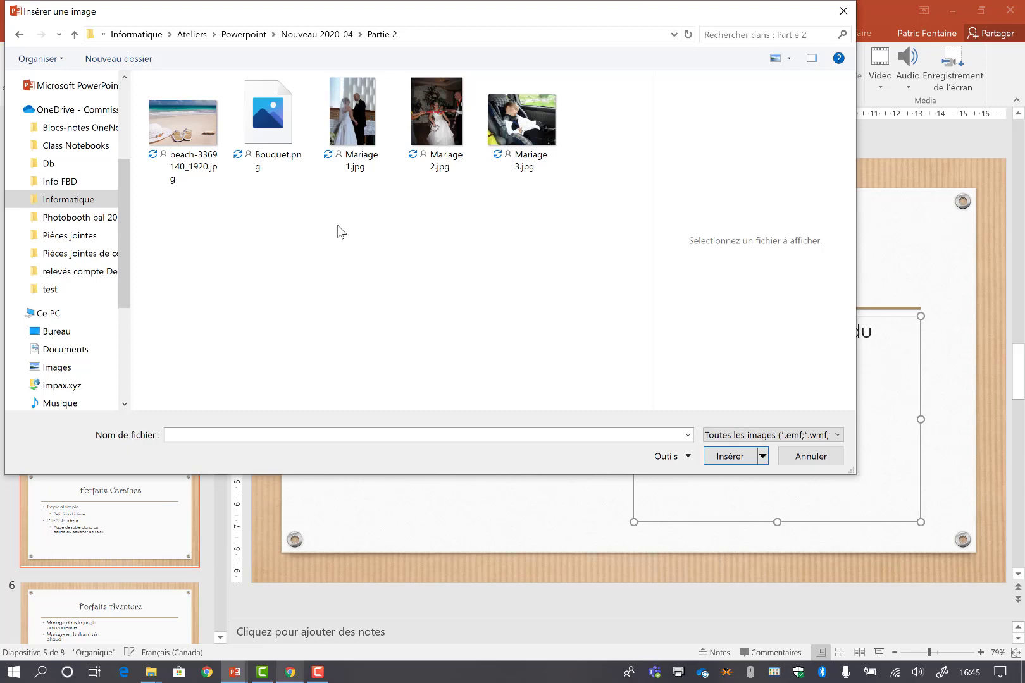
{"action": "left_click", "coordinate": [190, 126]}
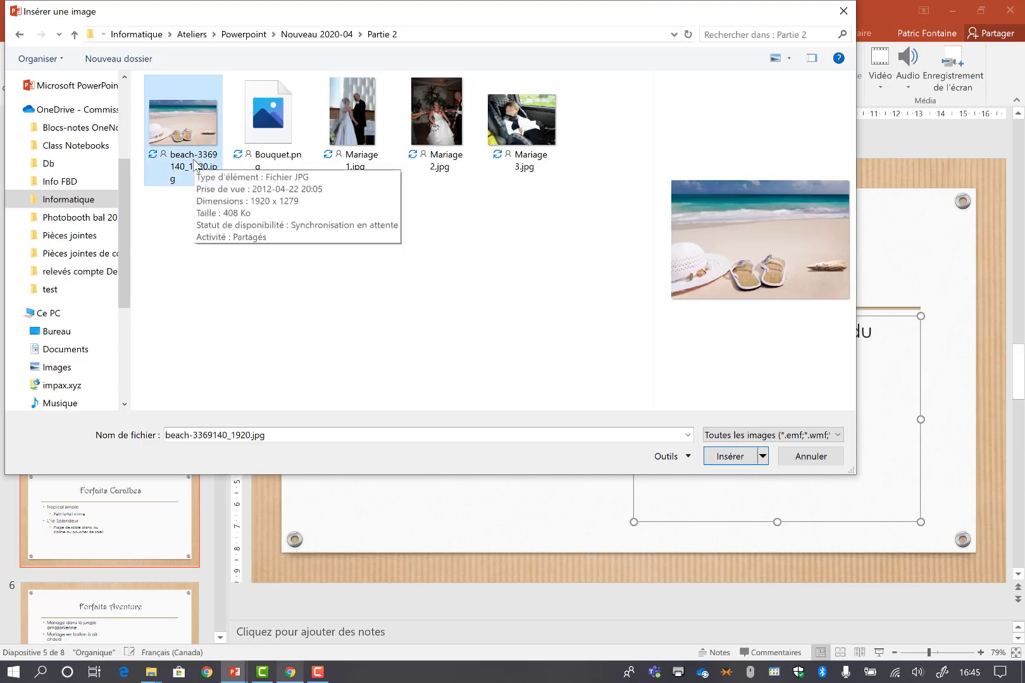
{"action": "left_click", "coordinate": [729, 456]}
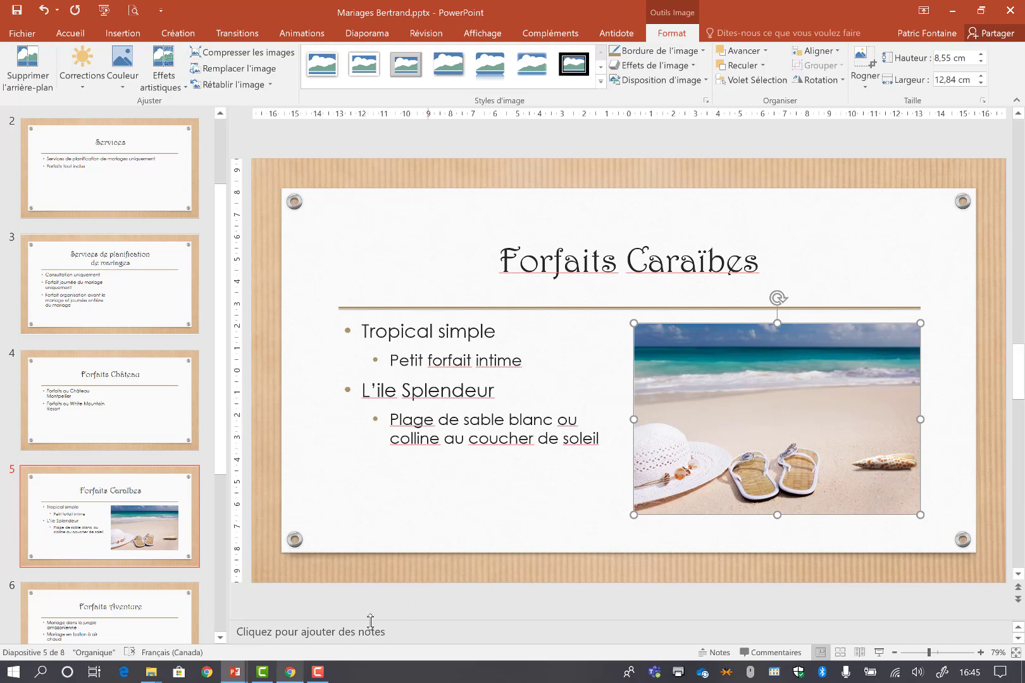
Go to the Forfaits Aventure slide
{"action": "scroll", "coordinate": [142, 512], "scroll_direction": "down", "scroll_amount": 1}
{"action": "scroll", "coordinate": [142, 511], "scroll_direction": "down", "scroll_amount": 1}
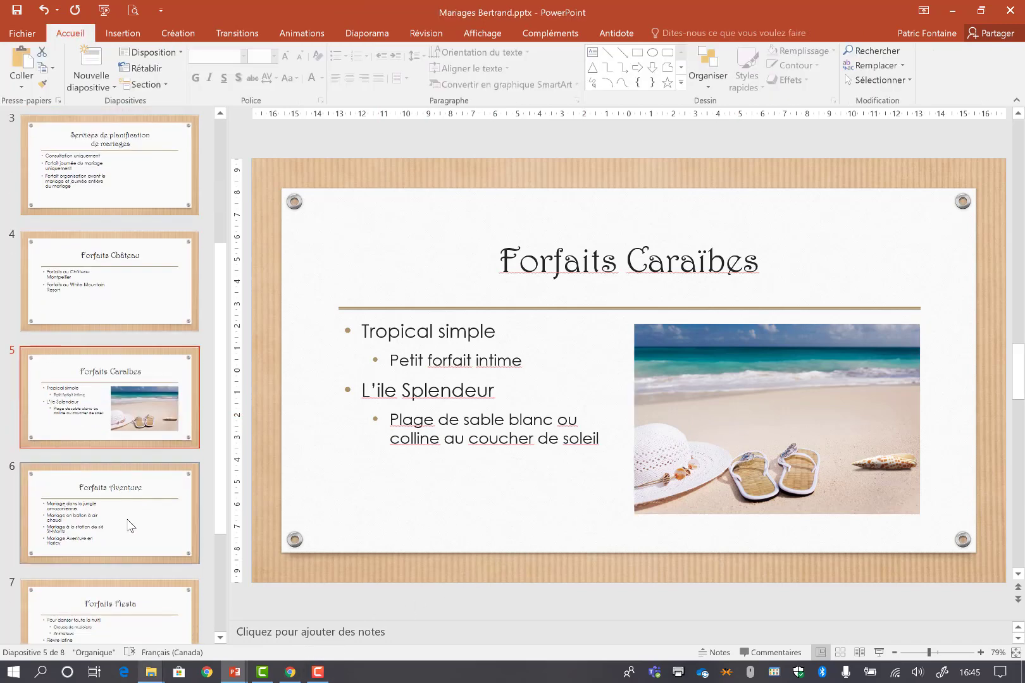
{"action": "left_click", "coordinate": [124, 515]}
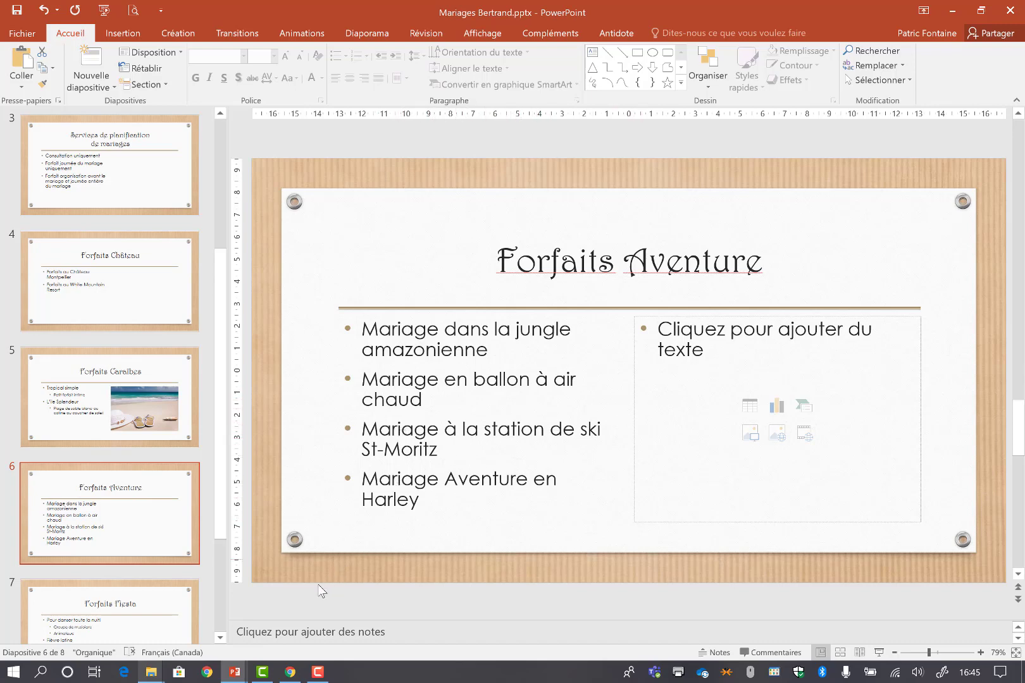
Switch to Pixabay in the browser and replace the "caraibes" search with "ballon air chaud"
{"action": "left_click", "coordinate": [291, 673]}
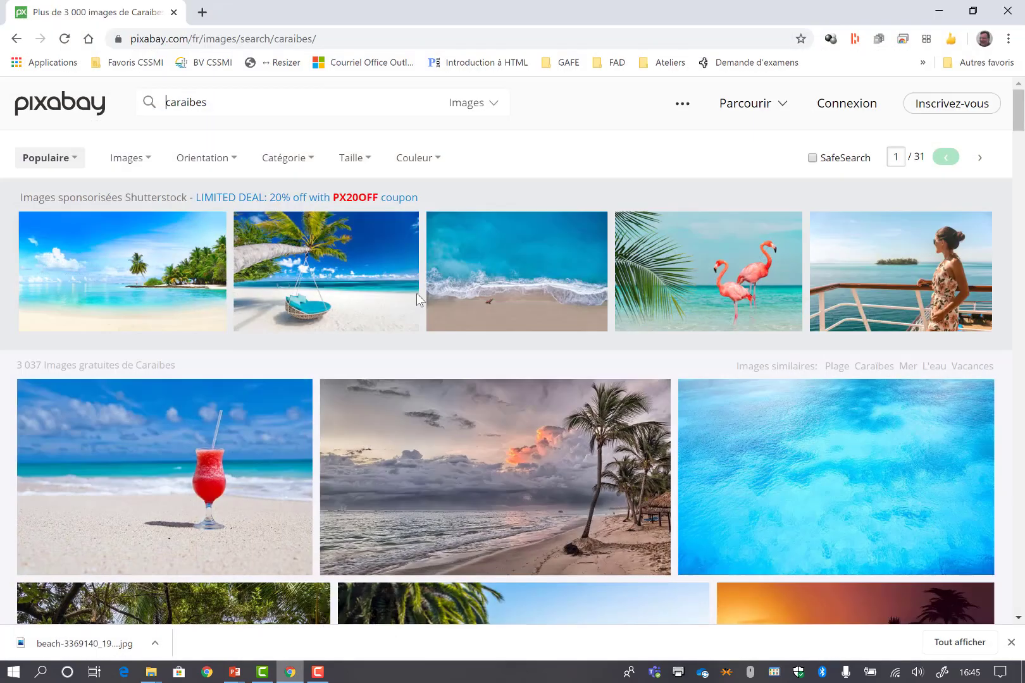
{"action": "left_click_drag", "start_coordinate": [210, 103], "coordinate": [138, 104]}
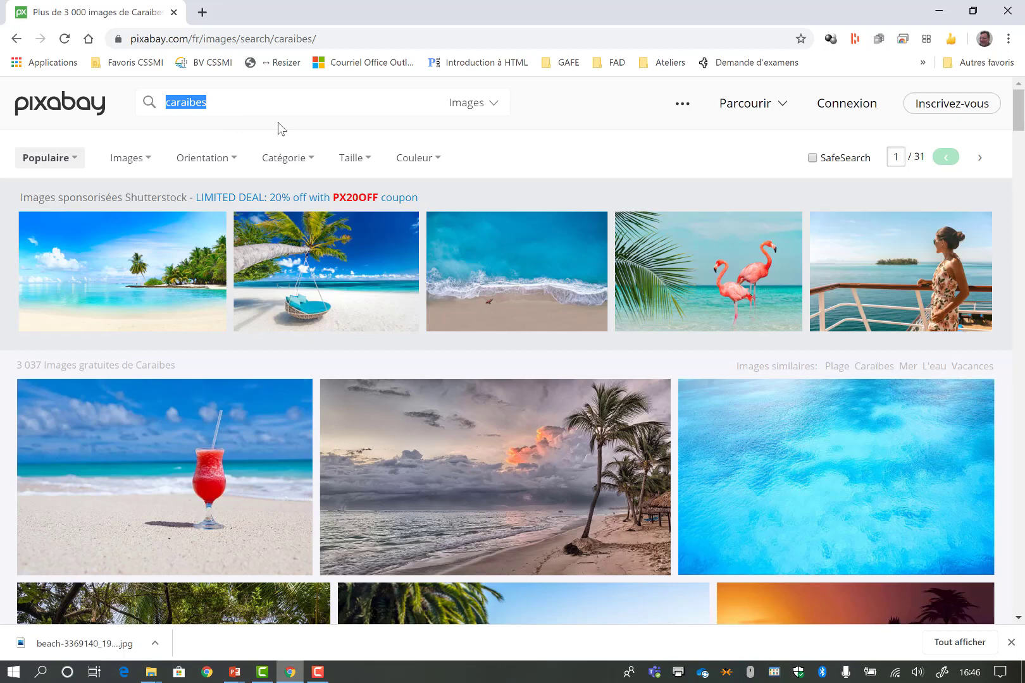
{"action": "type", "text": "ballon ai"}
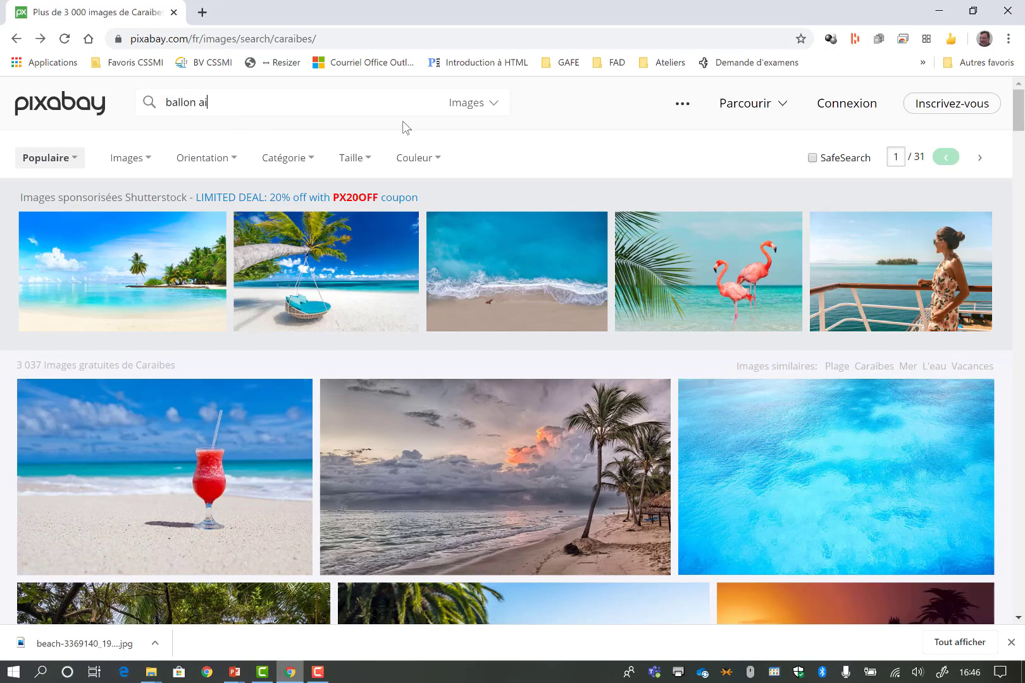
{"action": "type", "text": "r chaud"}
{"action": "key", "text": "Return"}
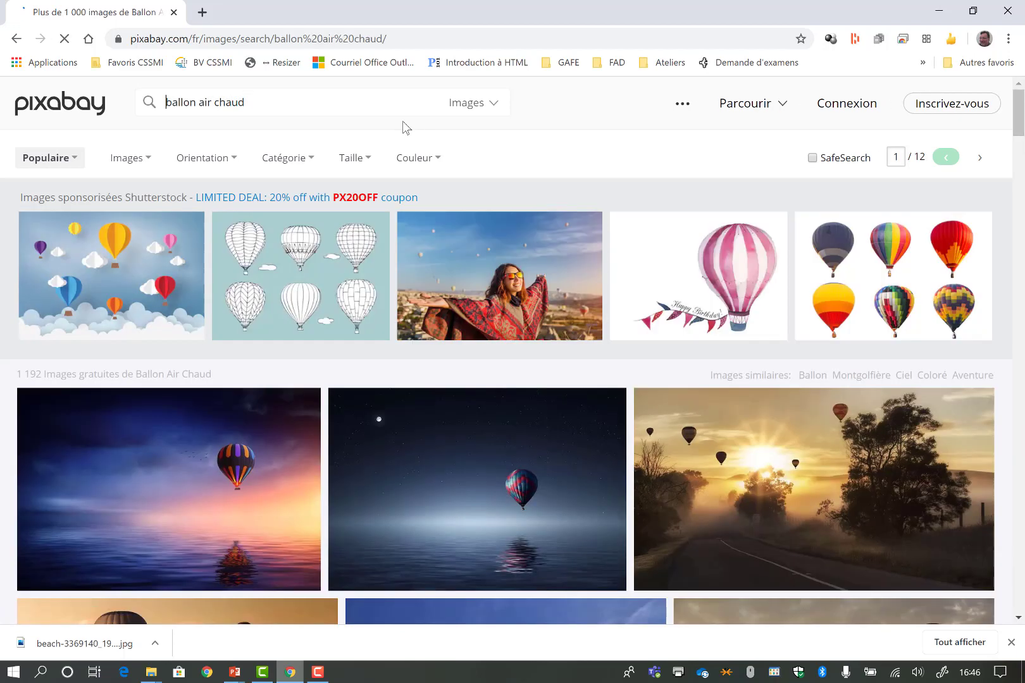
Browse the free results and open the photo of the green, blue and yellow hot-air balloon with two smaller balloons on a blue sky
{"action": "scroll", "coordinate": [515, 412], "scroll_direction": "down", "scroll_amount": 4}
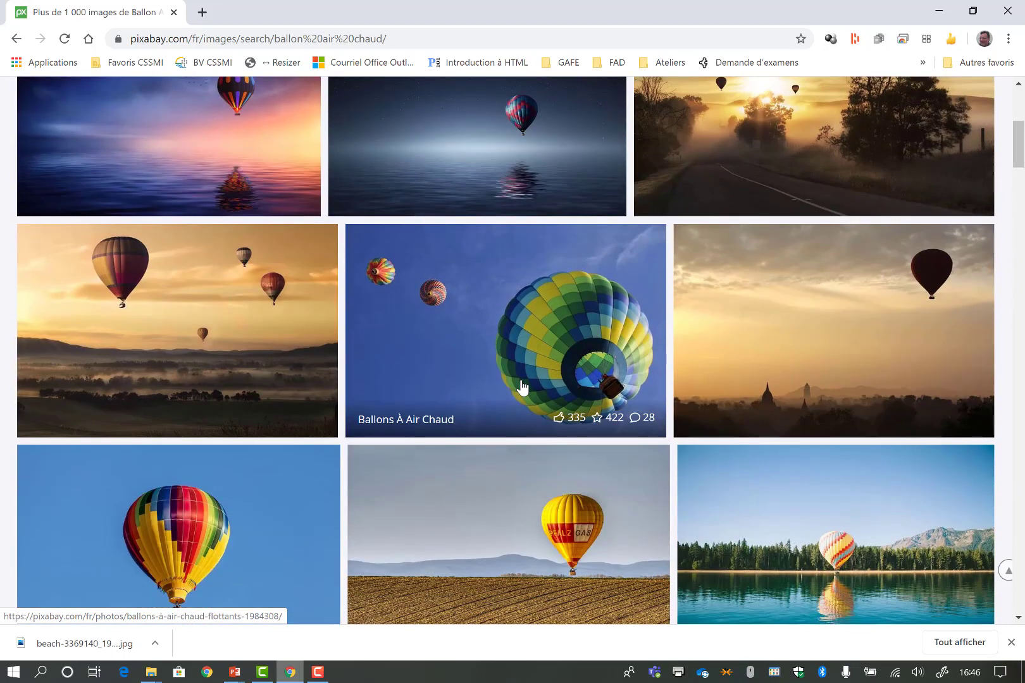
{"action": "scroll", "coordinate": [481, 447], "scroll_direction": "down", "scroll_amount": 1}
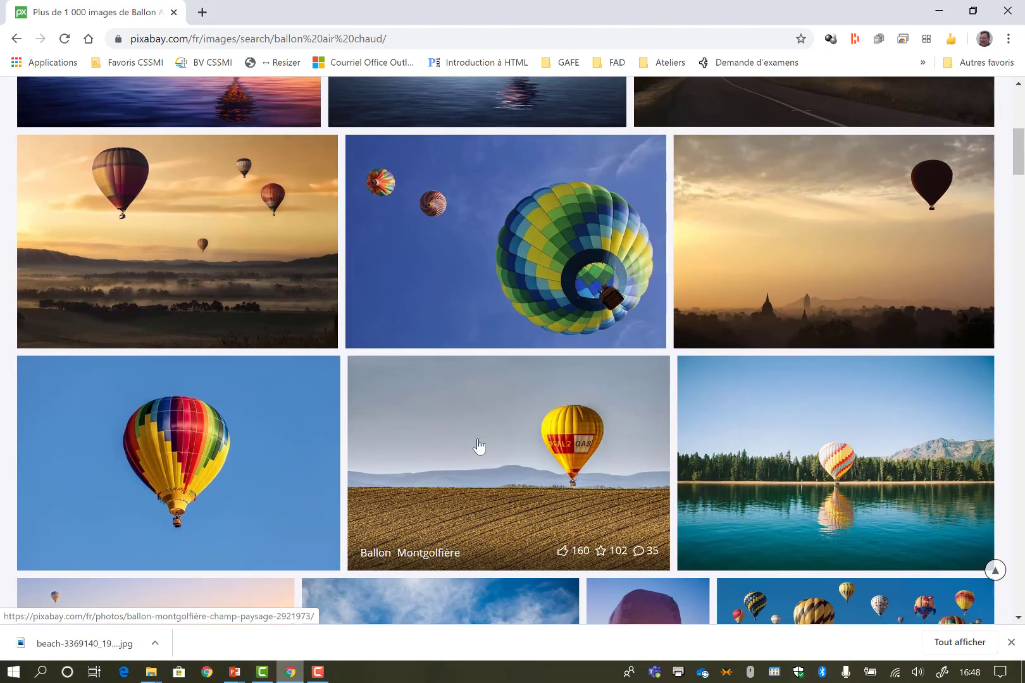
{"action": "scroll", "coordinate": [462, 427], "scroll_direction": "up", "scroll_amount": 1}
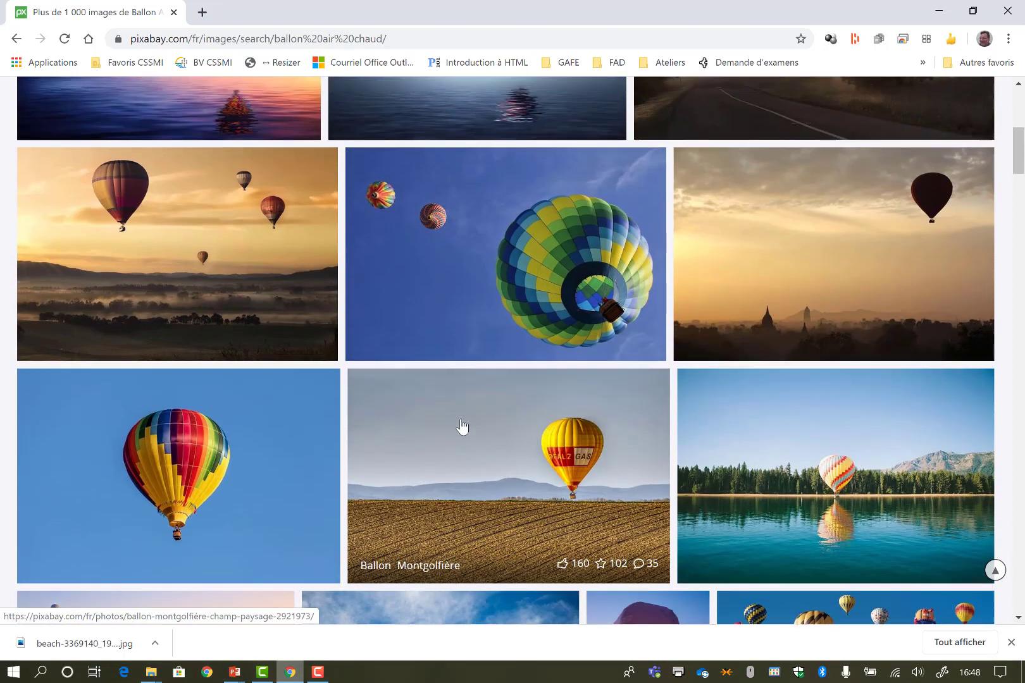
{"action": "scroll", "coordinate": [462, 427], "scroll_direction": "up", "scroll_amount": 1}
{"action": "left_click", "coordinate": [551, 332]}
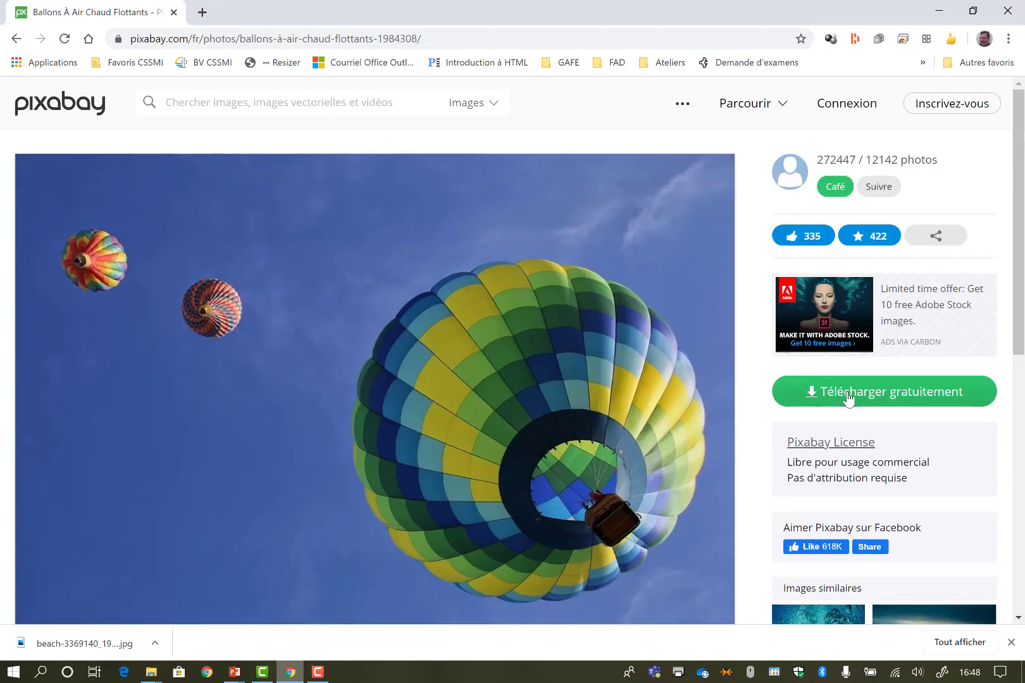
Download the balloon photo as a 1280×853 JPG and save it as hot-air-balloons-1984308_1280.jpg in the Partie 2 folder
{"action": "left_click", "coordinate": [848, 397]}
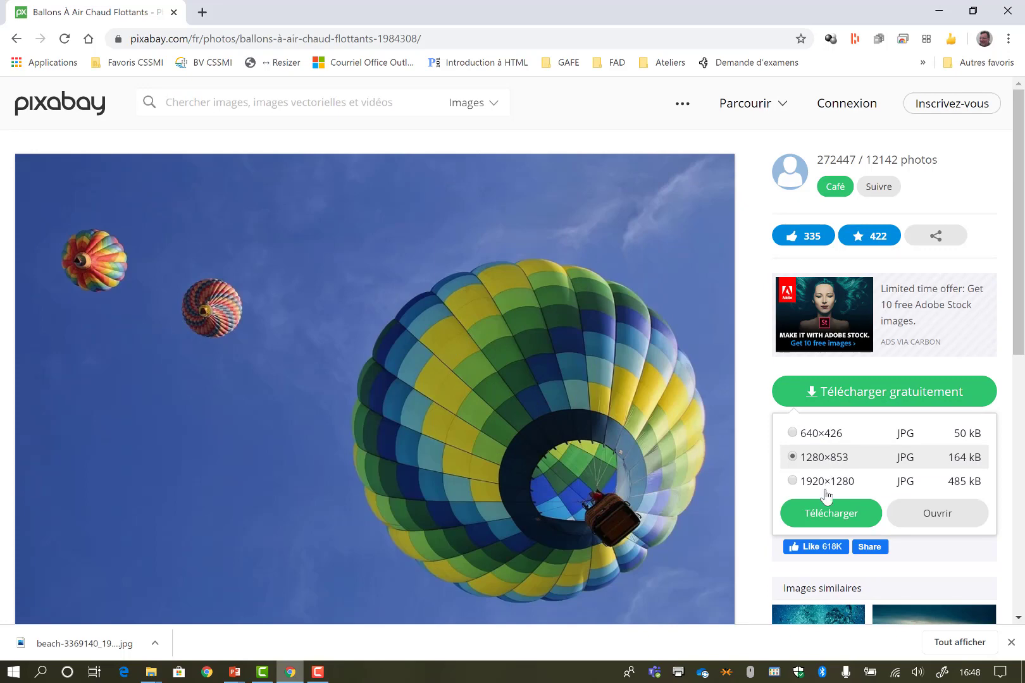
{"action": "left_click", "coordinate": [822, 515]}
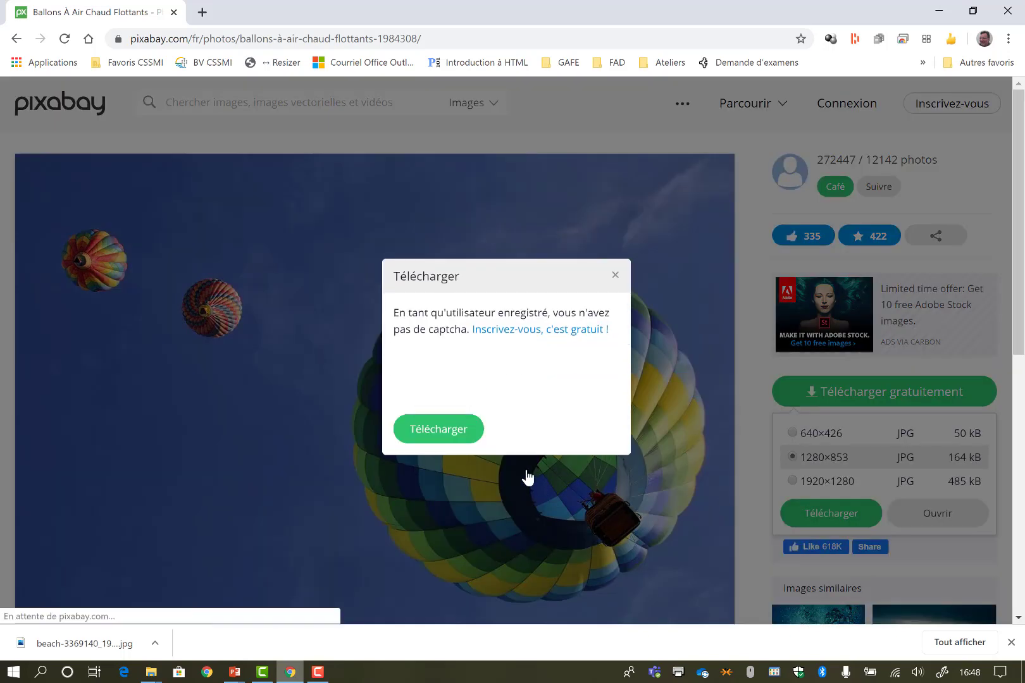
{"action": "left_click", "coordinate": [458, 437]}
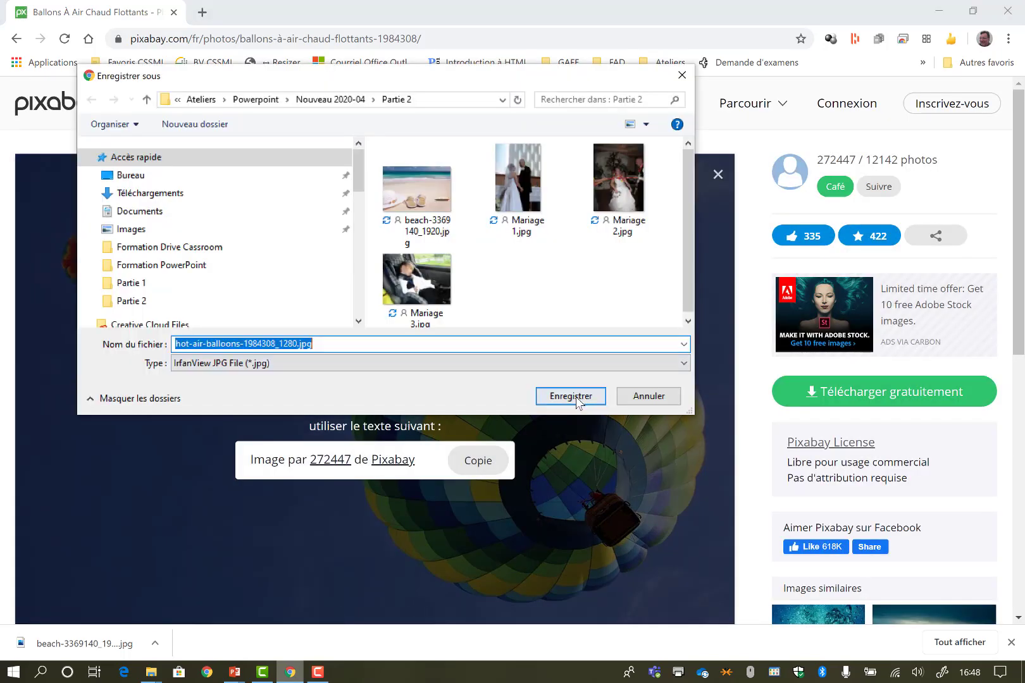
{"action": "left_click", "coordinate": [576, 396]}
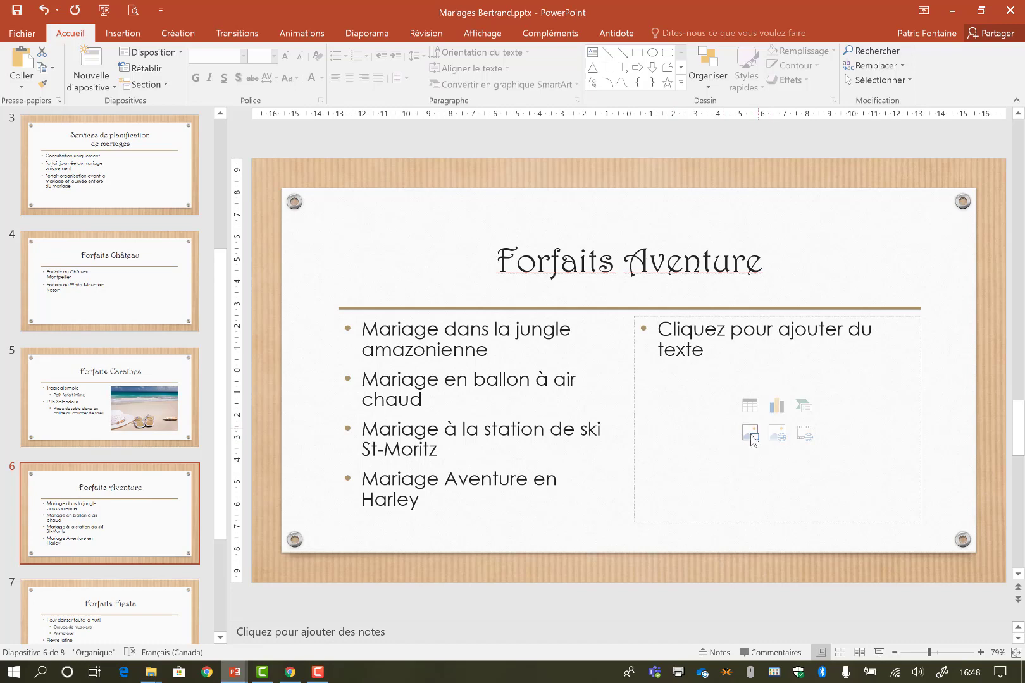
In the PowerPoint presentation, insert hot-air-balloons-1984308_1280.jpg into the empty content placeholder of the Forfaits Aventure slide
{"action": "left_click", "coordinate": [750, 434]}
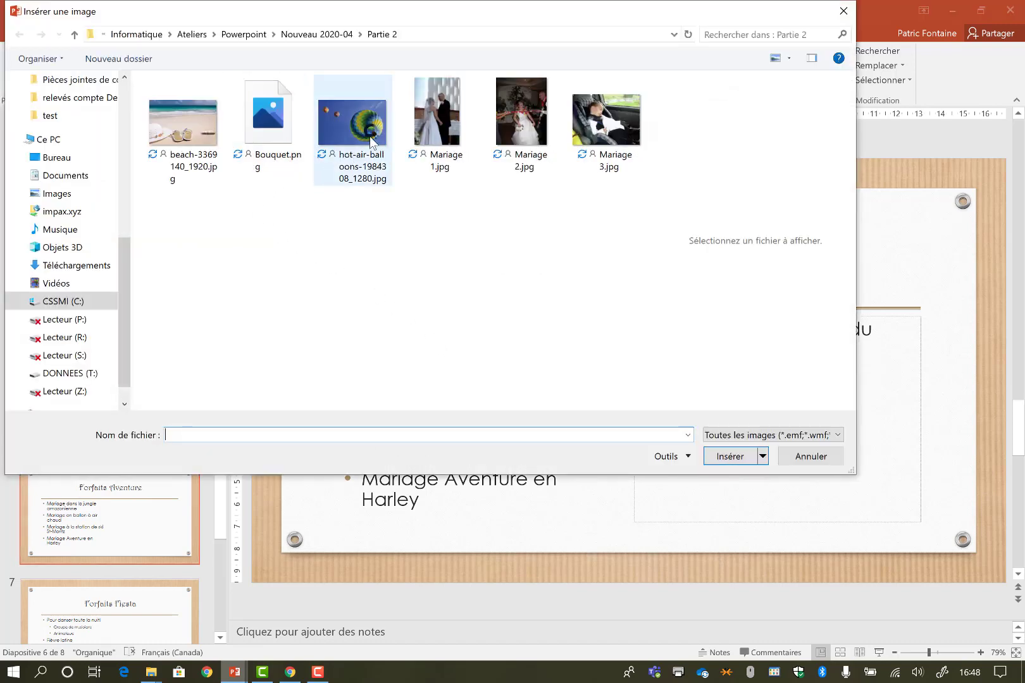
{"action": "left_click", "coordinate": [370, 139]}
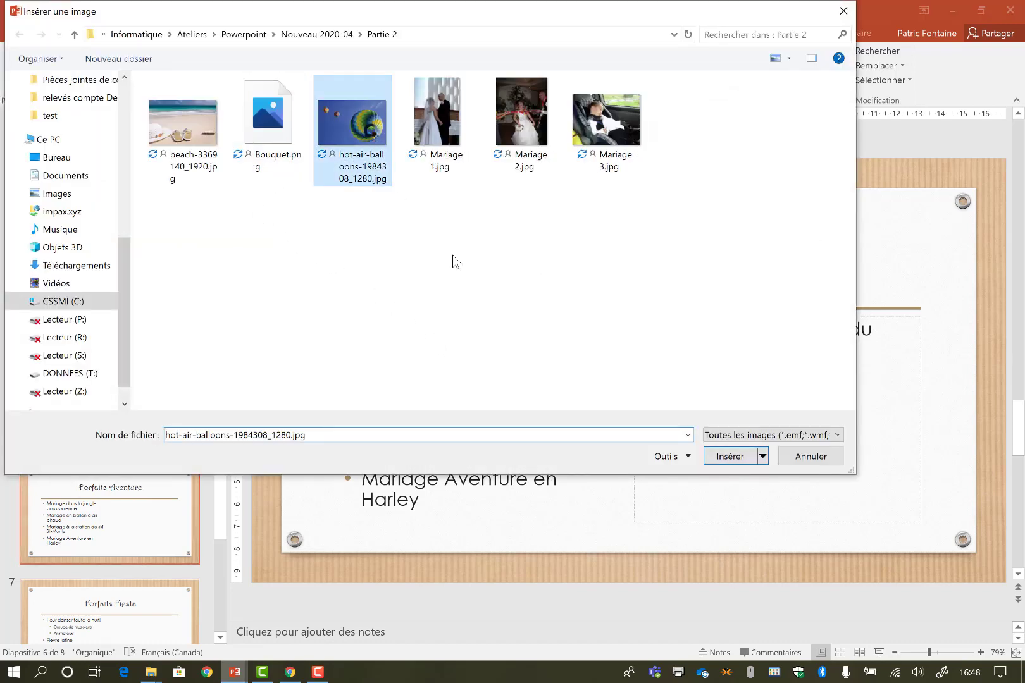
{"action": "left_click", "coordinate": [728, 456]}
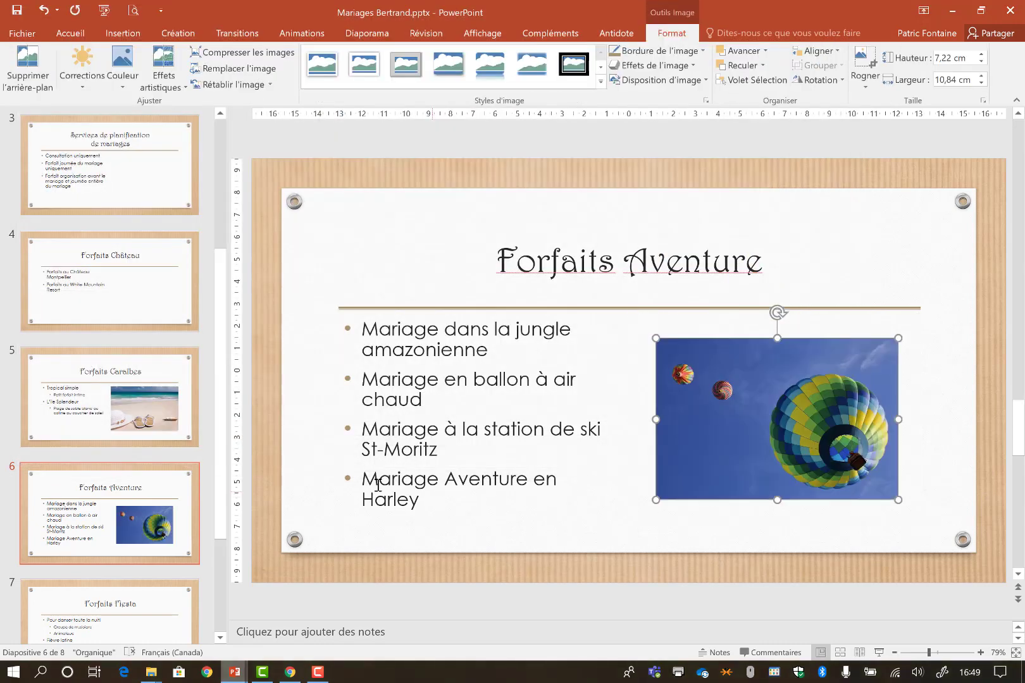
Review the Forfaits Caraïbes and Forfaits Aventure slides with their inserted photos
{"action": "left_click", "coordinate": [160, 401]}
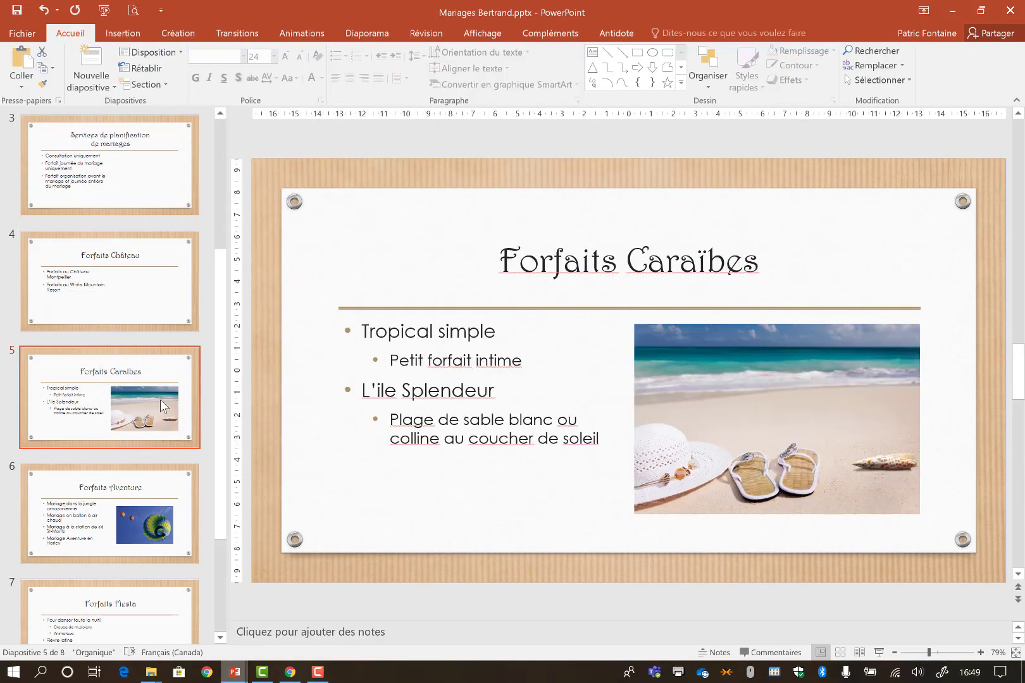
{"action": "left_click", "coordinate": [164, 507]}
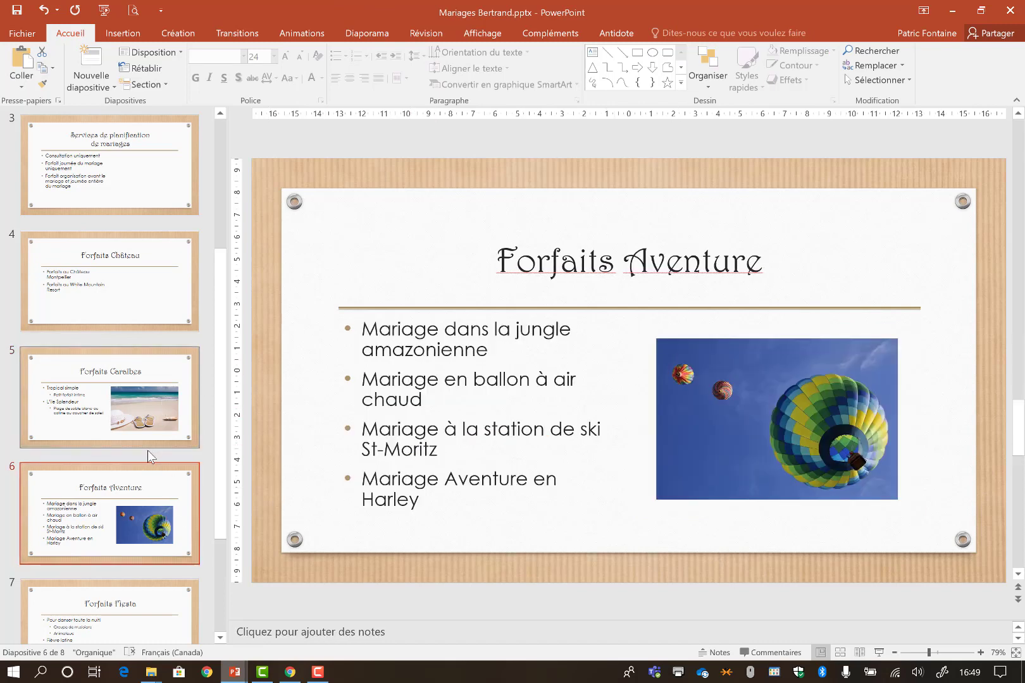
{"action": "key", "text": "shift+F5"}
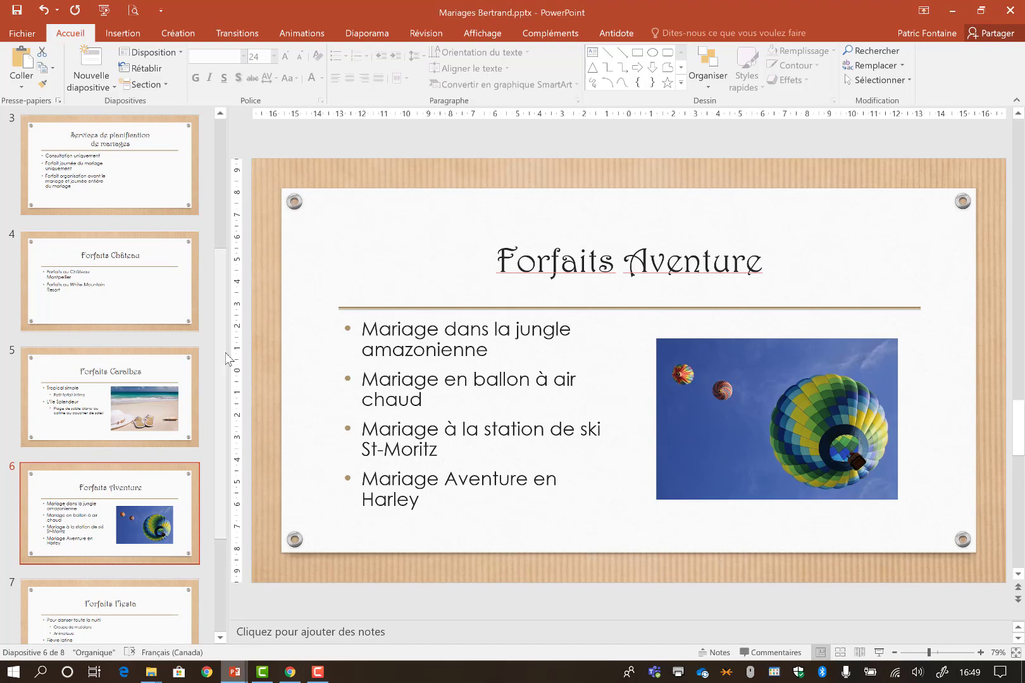